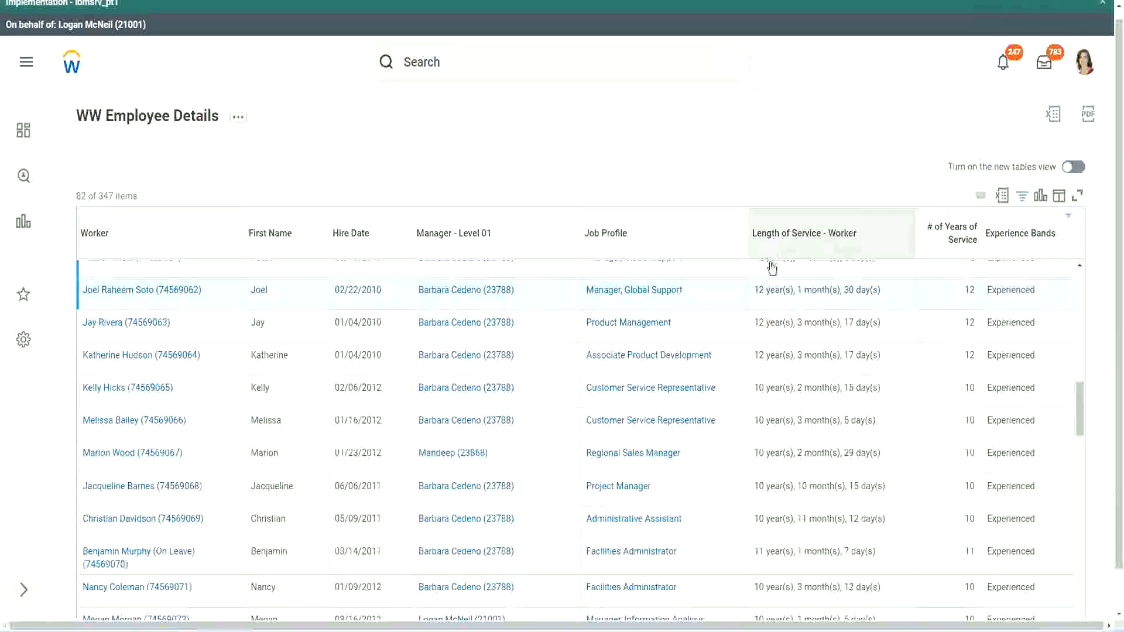
Compare the years, months and days in Length of Service with # of Years of Service for the Manager, Global Support worker.
{"action": "left_click_drag", "start_coordinate": [760, 292], "coordinate": [753, 291]}
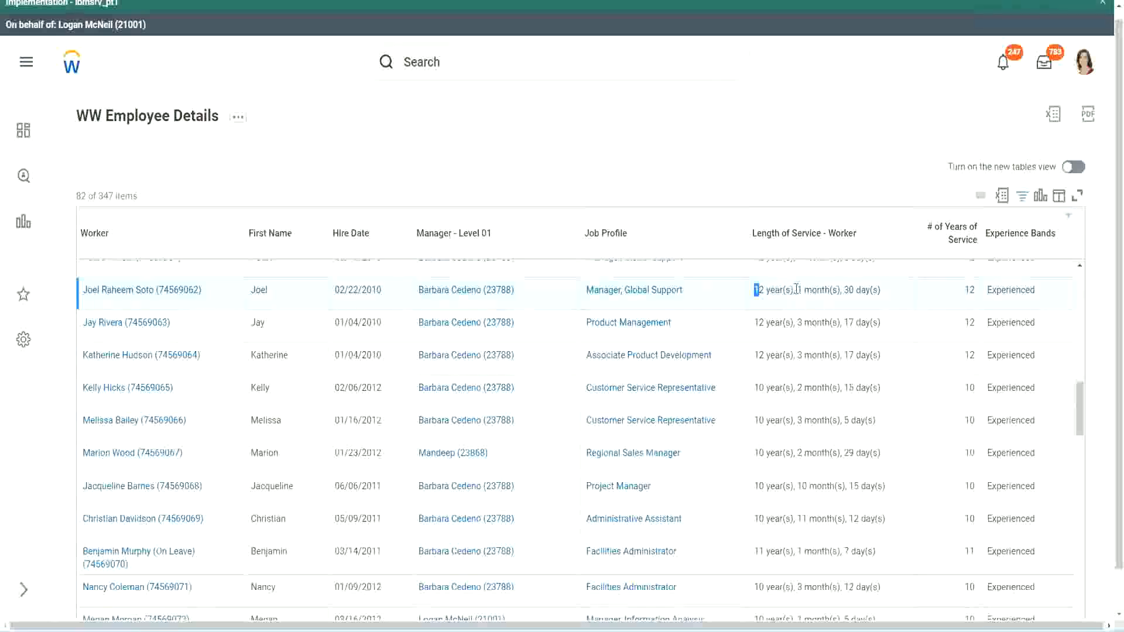
{"action": "left_click", "coordinate": [774, 293]}
{"action": "left_click_drag", "start_coordinate": [753, 291], "coordinate": [771, 291]}
{"action": "double_click", "coordinate": [798, 289]}
{"action": "double_click", "coordinate": [851, 290]}
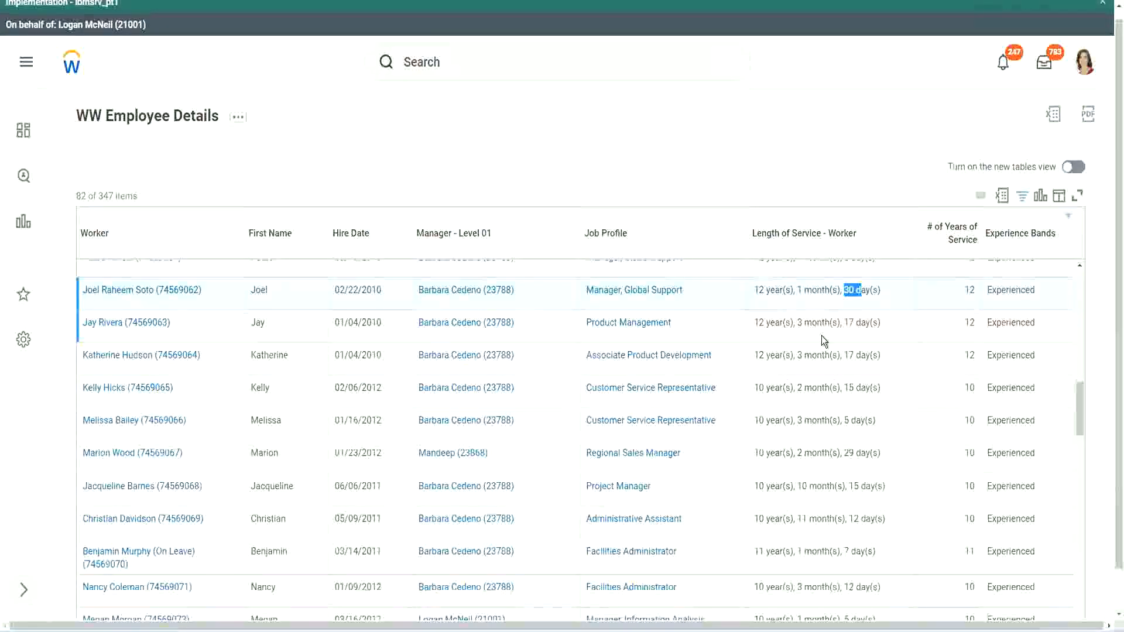
{"action": "double_click", "coordinate": [969, 289]}
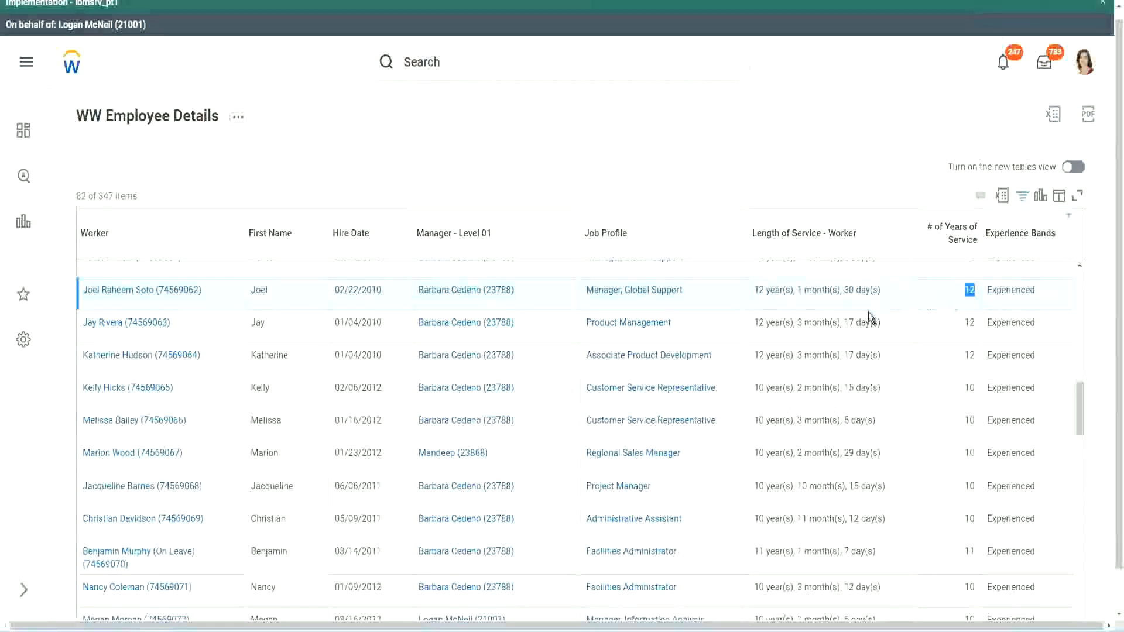
Examine the length of service and the number of years of service for the Administrative Assistant hired on 05/09/2011.
{"action": "left_click", "coordinate": [776, 520]}
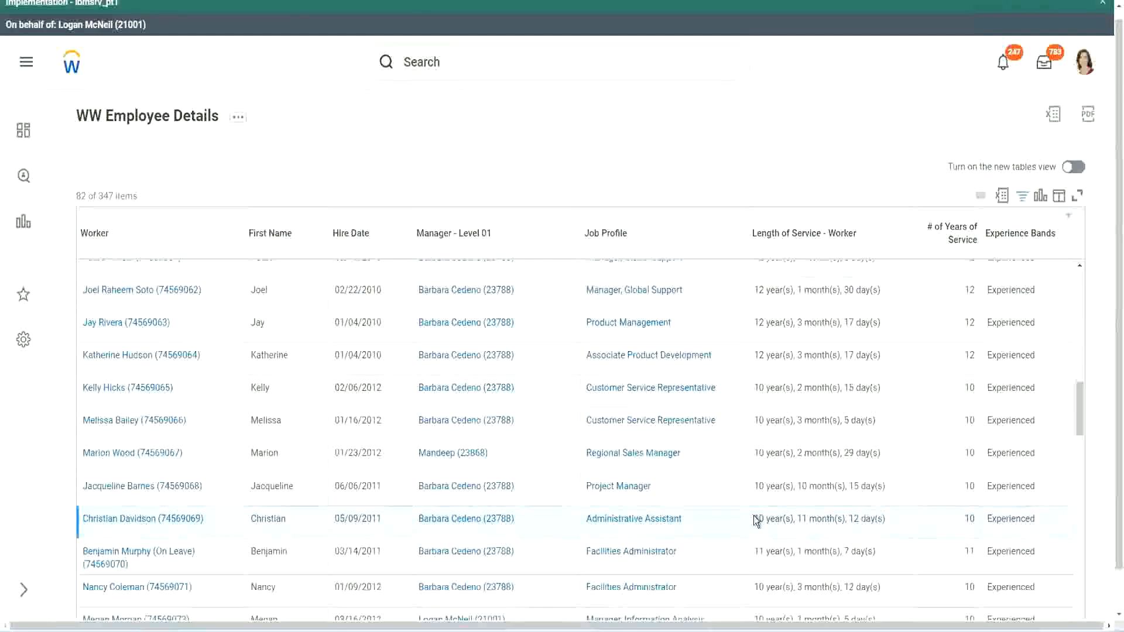
{"action": "left_click_drag", "start_coordinate": [798, 519], "coordinate": [861, 519]}
{"action": "left_click", "coordinate": [873, 519]}
{"action": "double_click", "coordinate": [969, 518]}
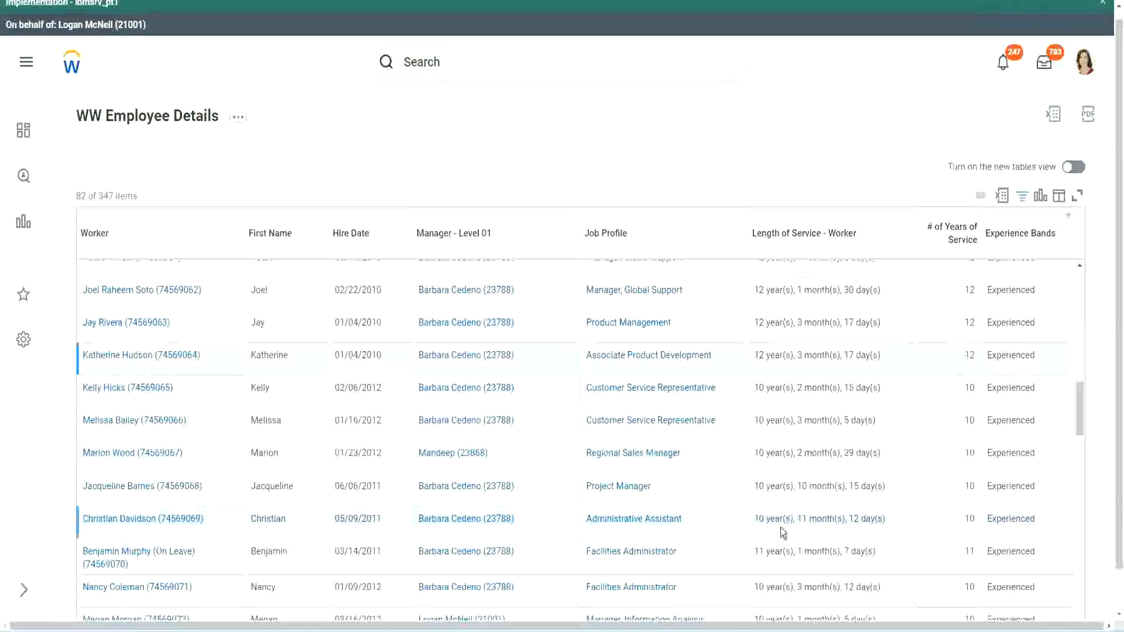
{"action": "double_click", "coordinate": [759, 519]}
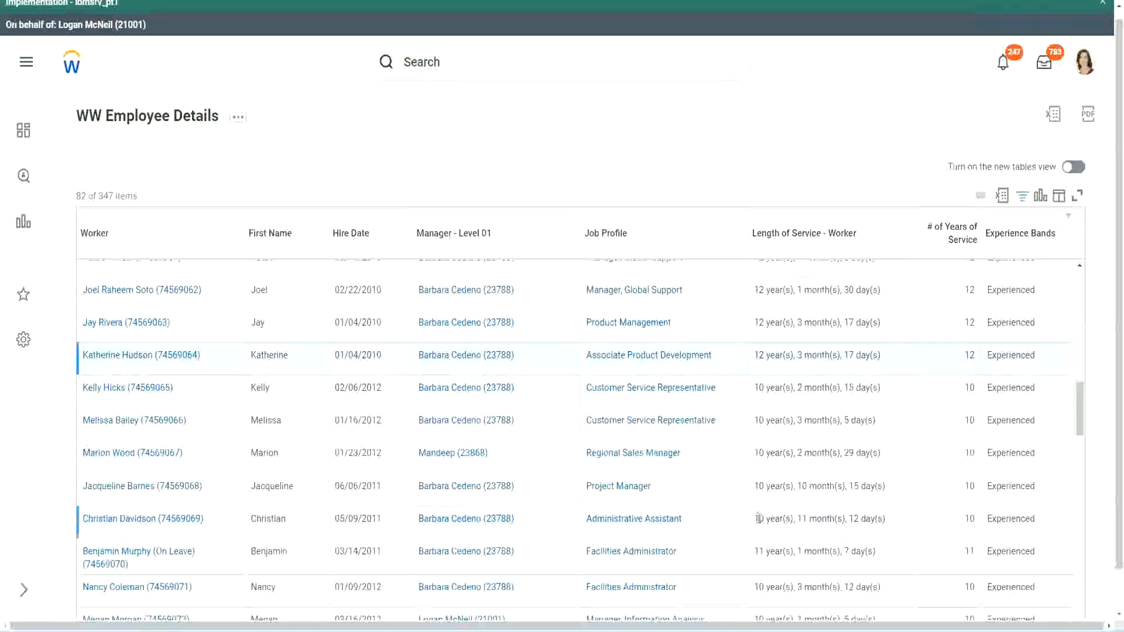
{"action": "left_click", "coordinate": [849, 515]}
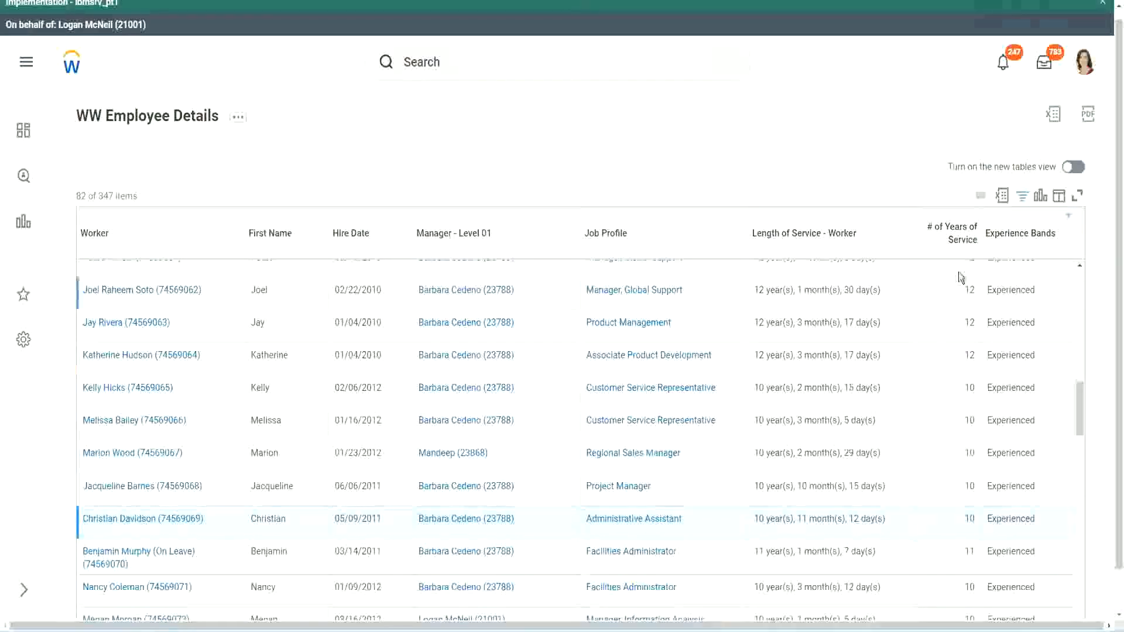
Compare the length-of-service text with the whole years across the Global Support manager, Administrative Assistant and Project Manager rows.
{"action": "left_click_drag", "start_coordinate": [964, 288], "coordinate": [977, 295]}
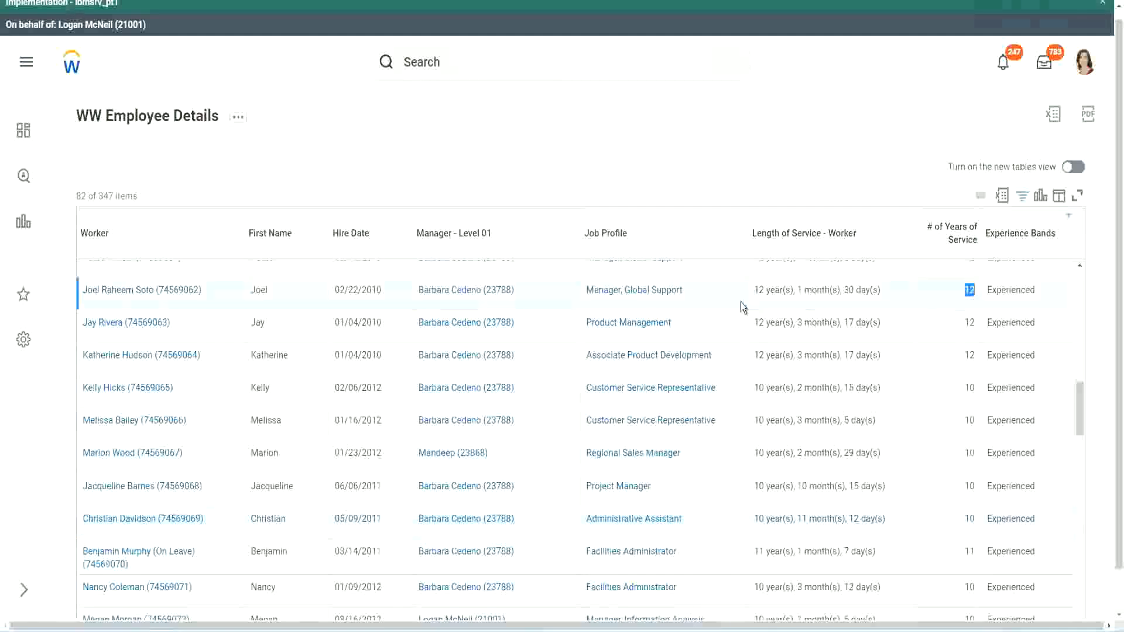
{"action": "left_click_drag", "start_coordinate": [754, 291], "coordinate": [898, 290]}
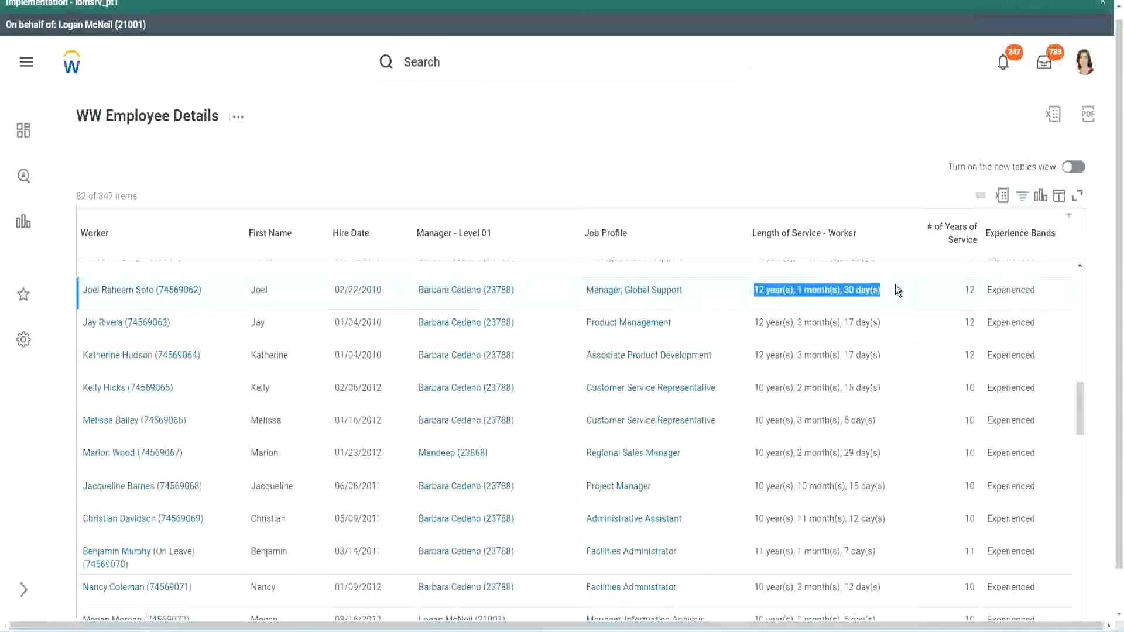
{"action": "left_click", "coordinate": [872, 518]}
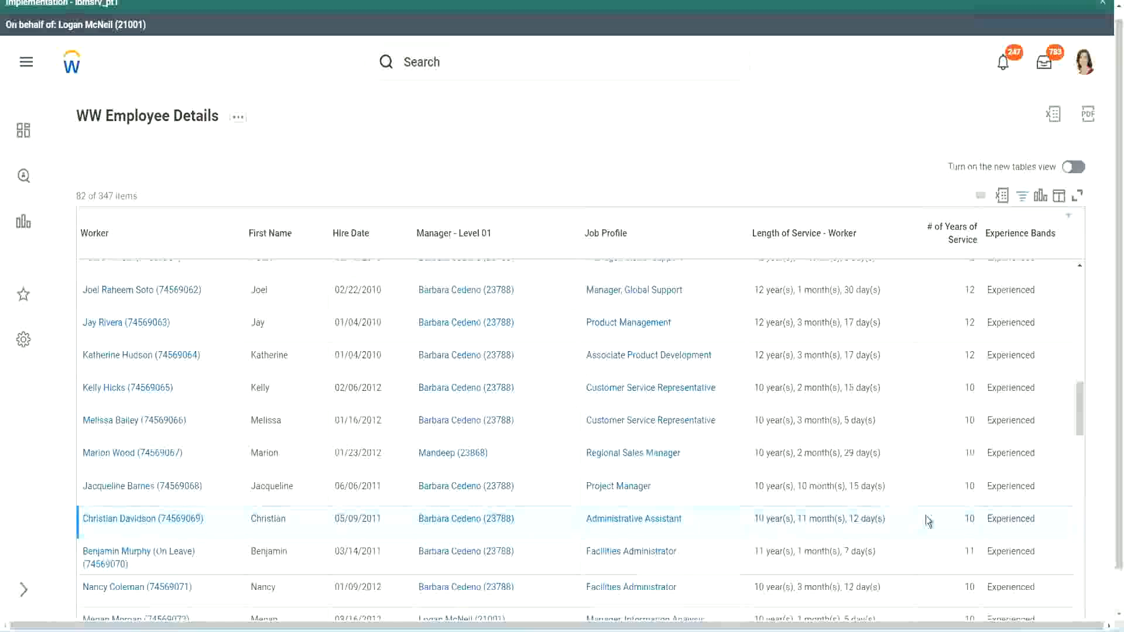
{"action": "double_click", "coordinate": [970, 518]}
{"action": "left_click", "coordinate": [928, 522]}
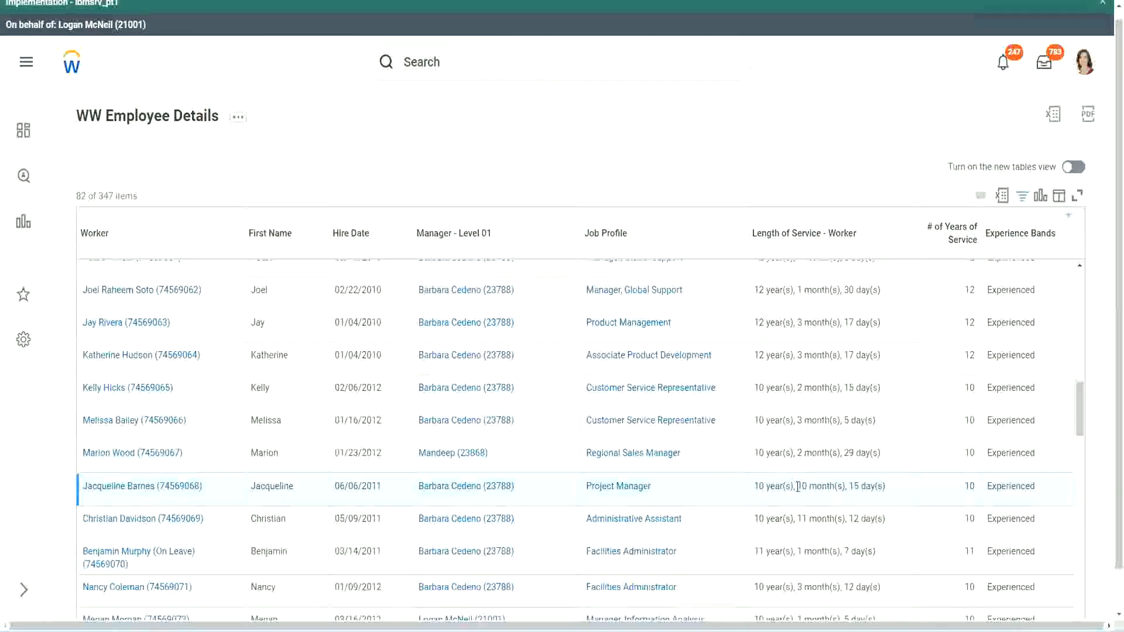
{"action": "double_click", "coordinate": [803, 486]}
{"action": "left_click", "coordinate": [839, 486]}
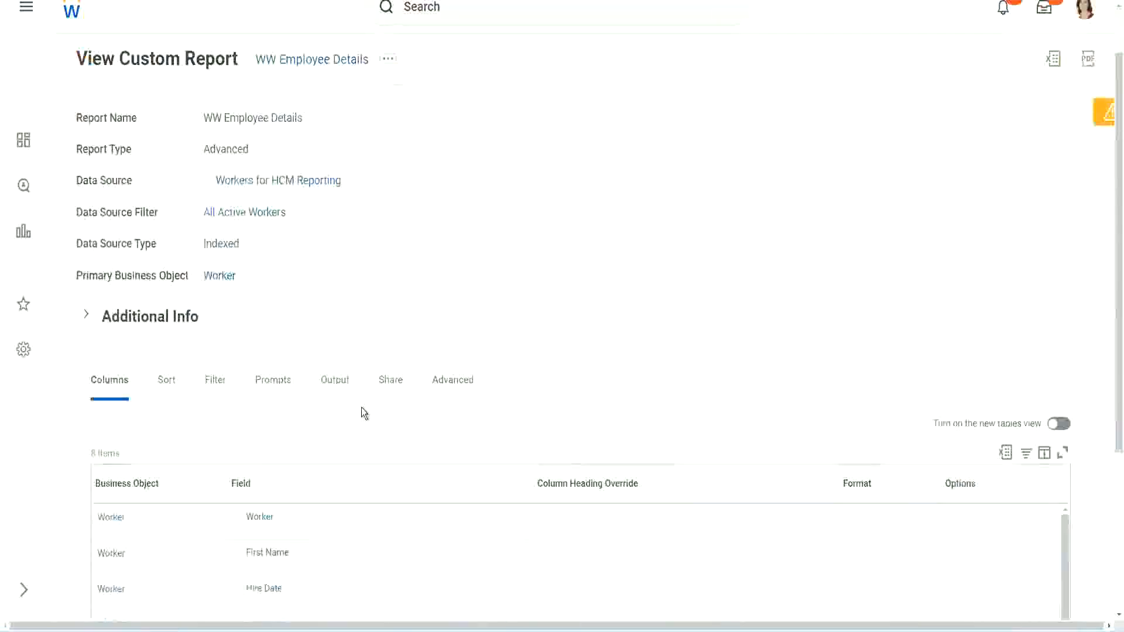
Open the report's calculated field CF-WW-Eval Exp-Derive Experience Bands from Years of Service in a new tab and dismiss the Implementation banner.
{"action": "scroll", "coordinate": [363, 410], "scroll_direction": "down", "scroll_amount": 5}
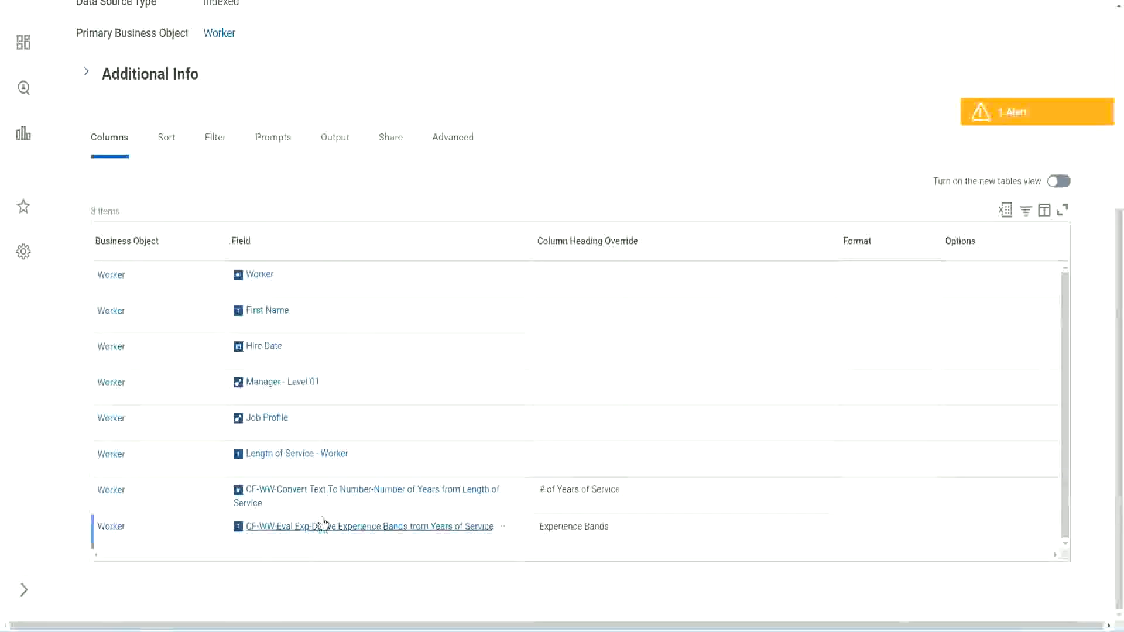
{"action": "right_click", "coordinate": [305, 532]}
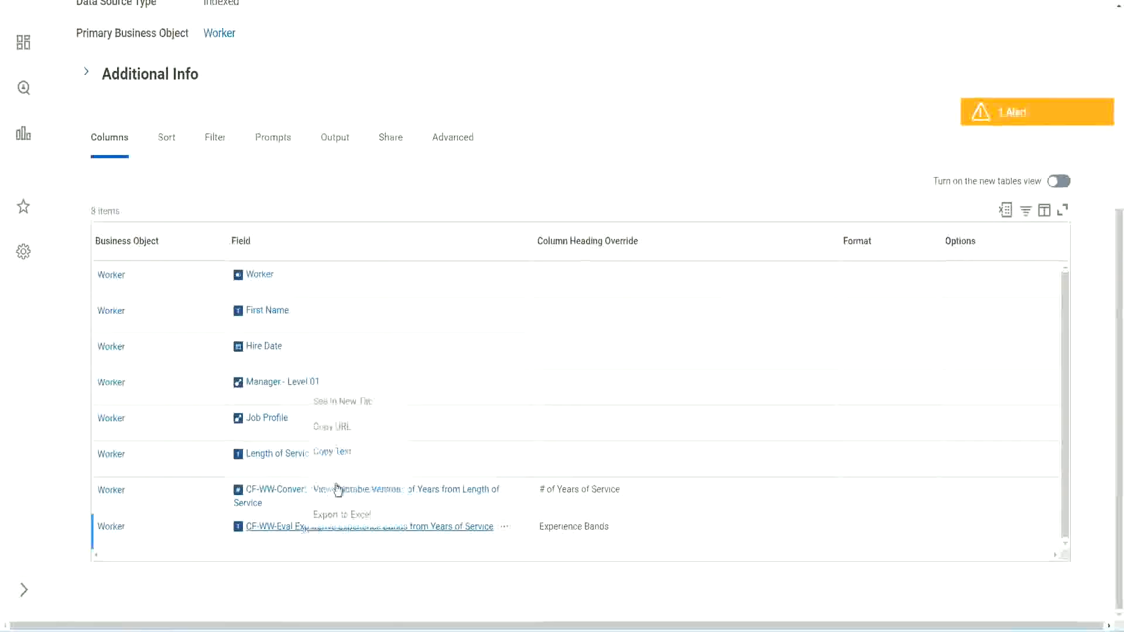
{"action": "left_click", "coordinate": [355, 398]}
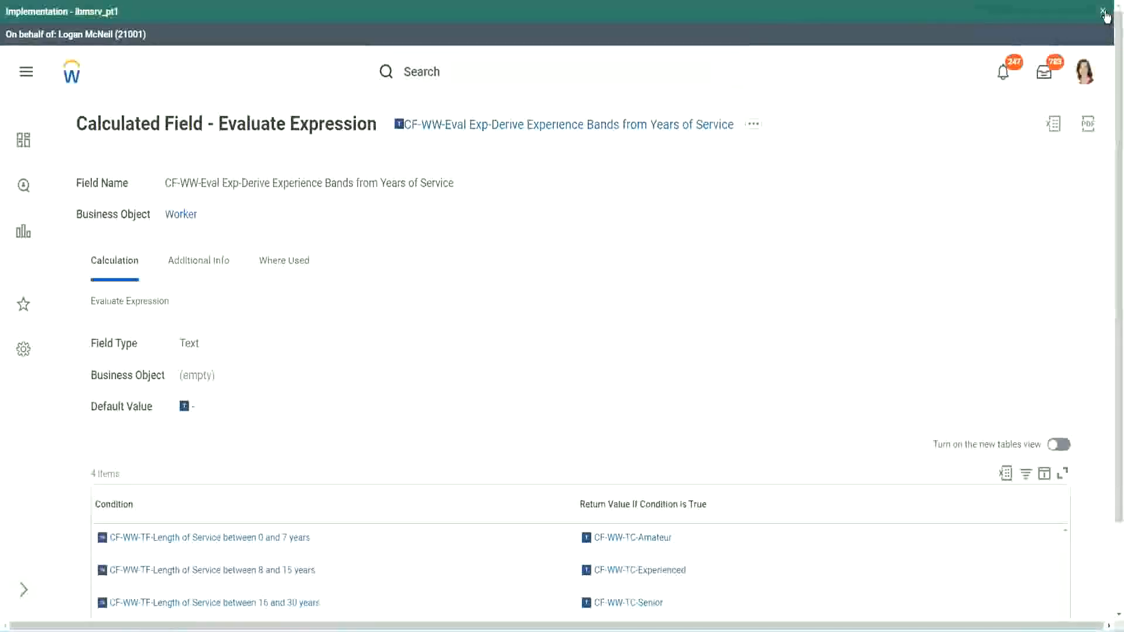
{"action": "left_click", "coordinate": [1103, 11]}
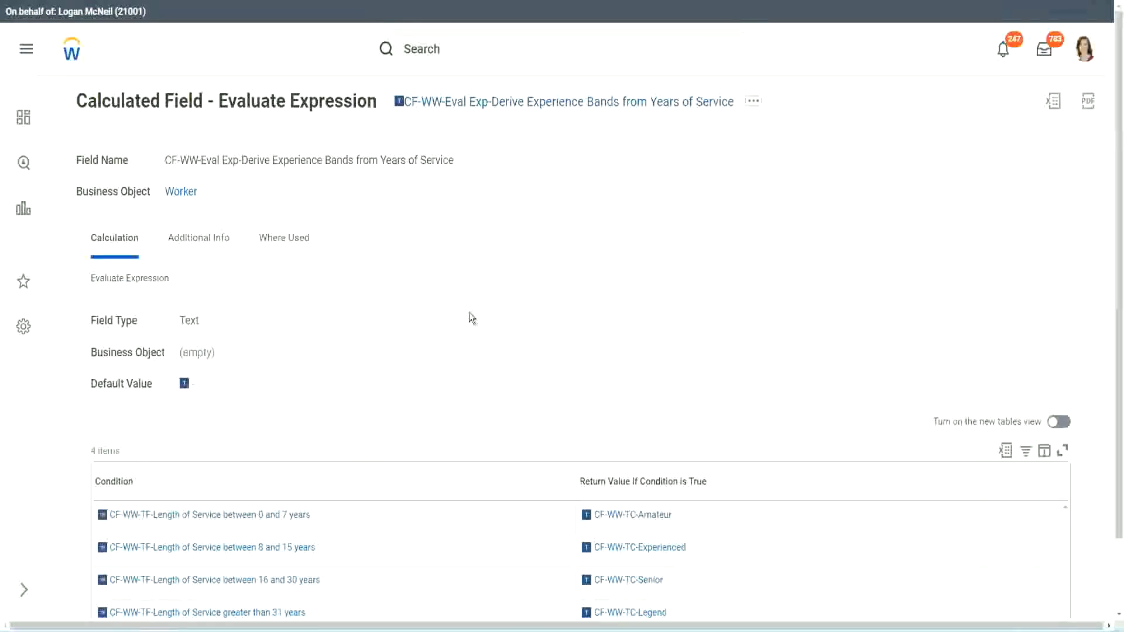
{"action": "scroll", "coordinate": [447, 331], "scroll_direction": "down", "scroll_amount": 1}
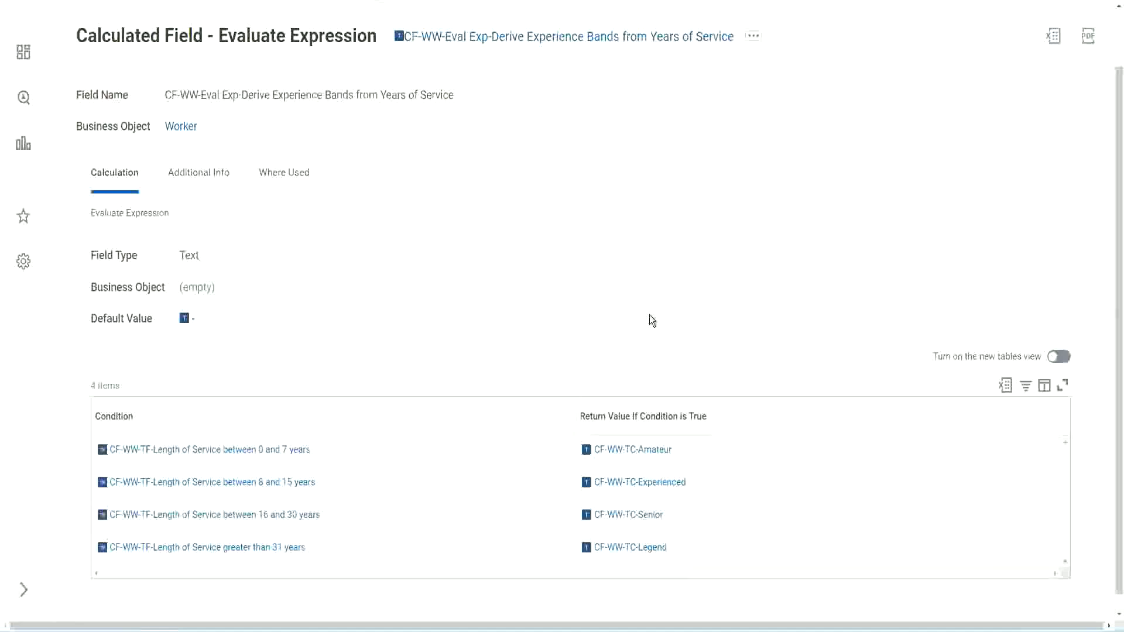
Copy the name of the Evaluate Expression calculated field and close its browser tab.
{"action": "left_click", "coordinate": [510, 413]}
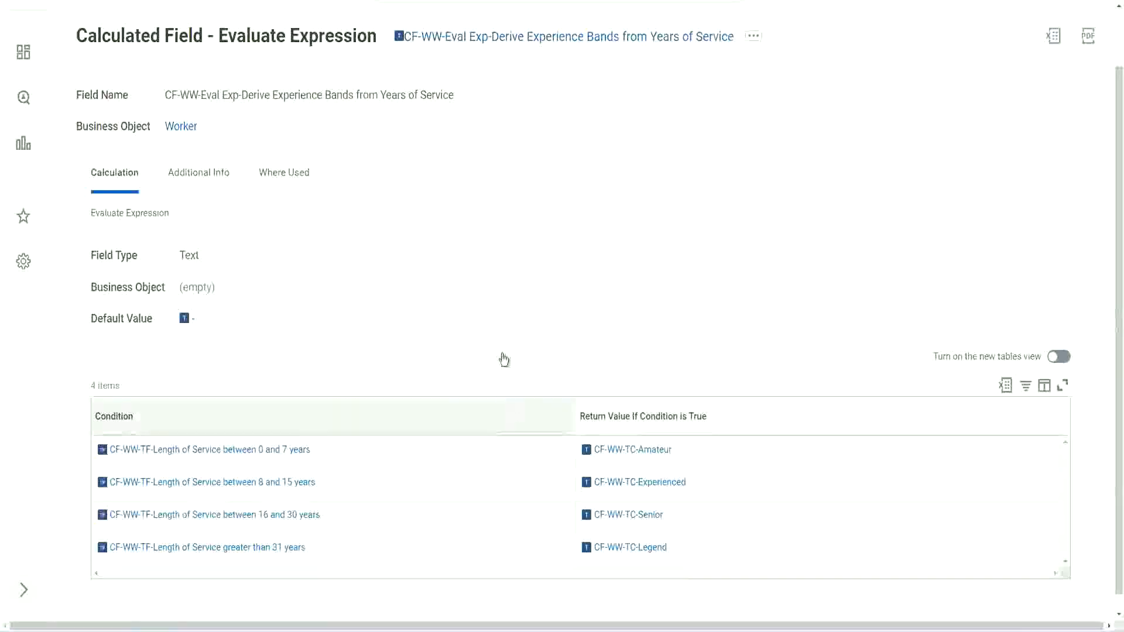
{"action": "left_click", "coordinate": [501, 271]}
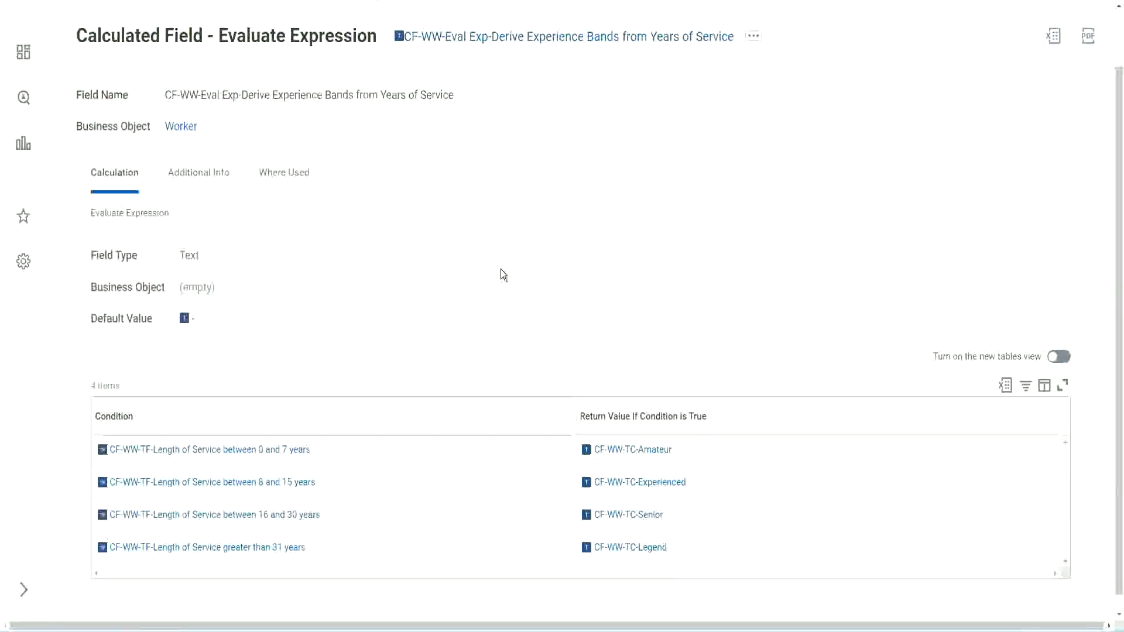
{"action": "right_click", "coordinate": [494, 43]}
{"action": "left_click", "coordinate": [527, 110]}
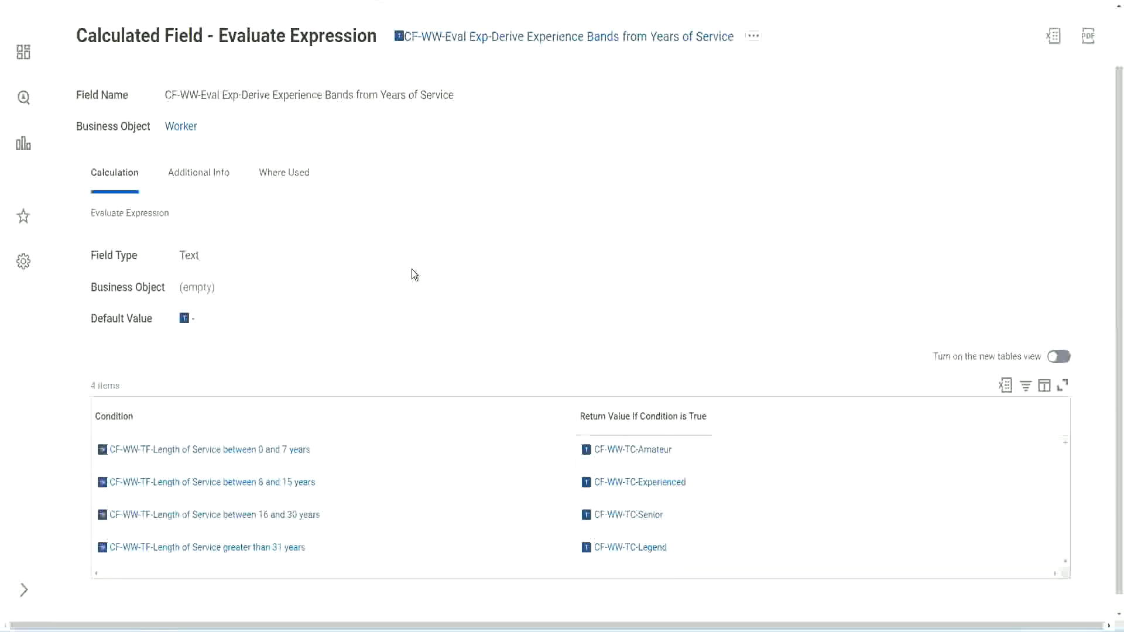
{"action": "scroll", "coordinate": [437, 231], "scroll_direction": "up", "scroll_amount": 1}
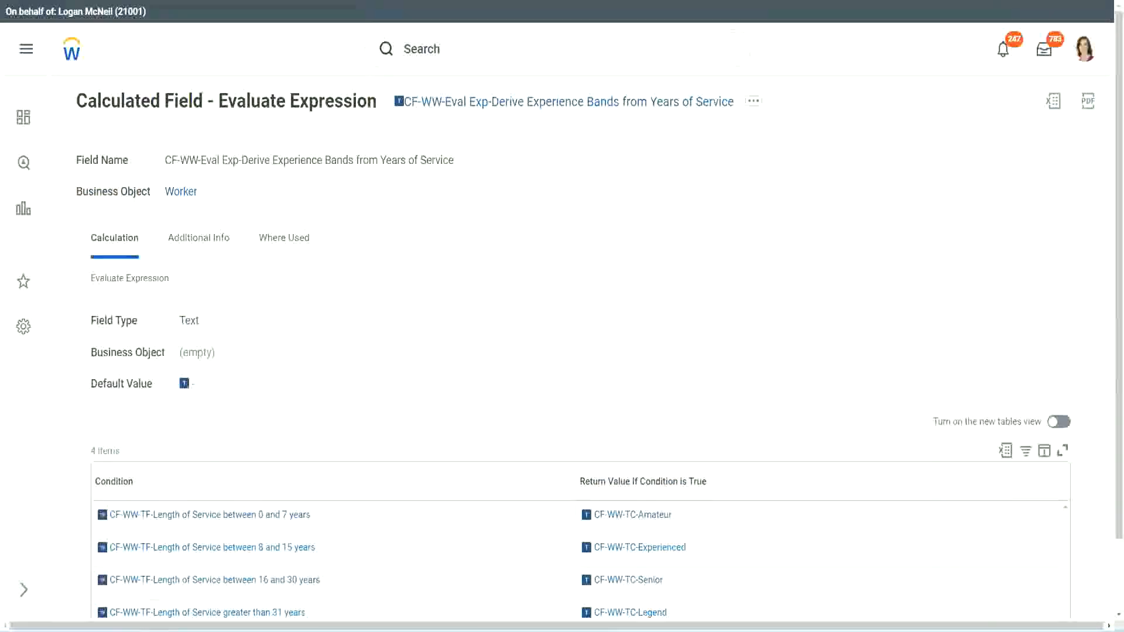
{"action": "key", "text": "ctrl+w"}
Search for "create cal field" and open the Create Calculated Field task.
{"action": "scroll", "coordinate": [427, 92], "scroll_direction": "up", "scroll_amount": 5}
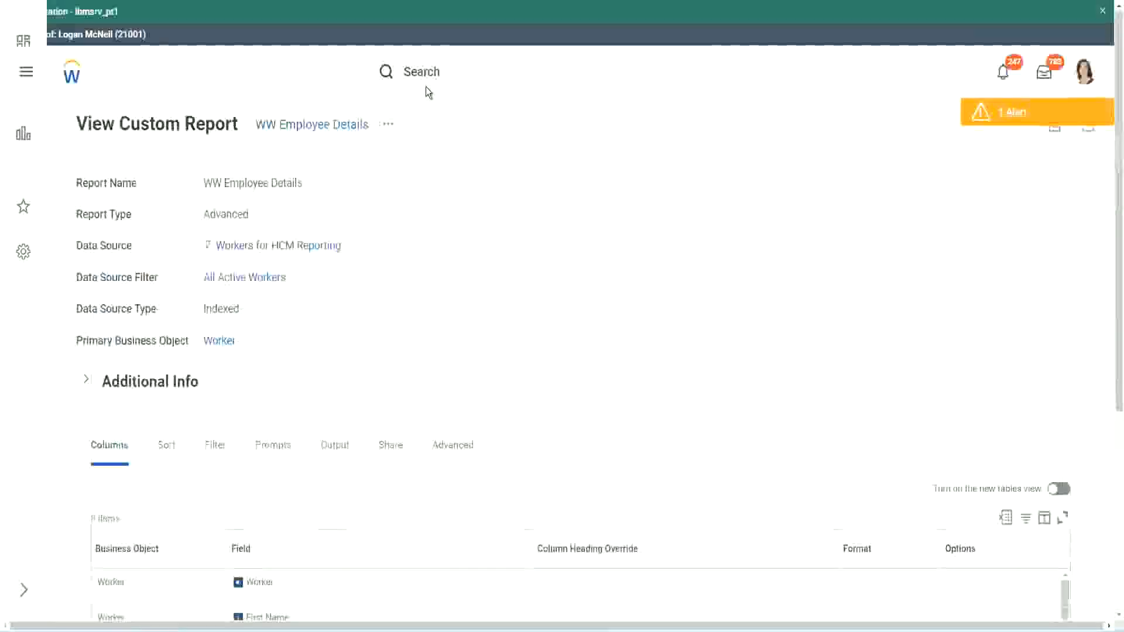
{"action": "left_click", "coordinate": [457, 70]}
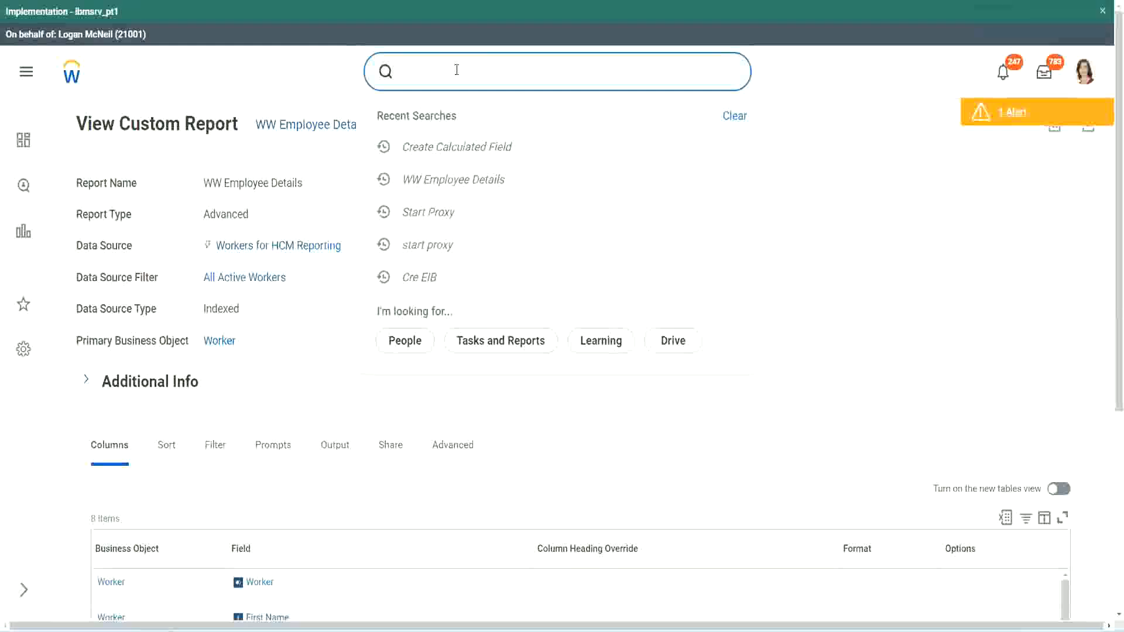
{"action": "type", "text": "create cal field"}
{"action": "left_click", "coordinate": [471, 120]}
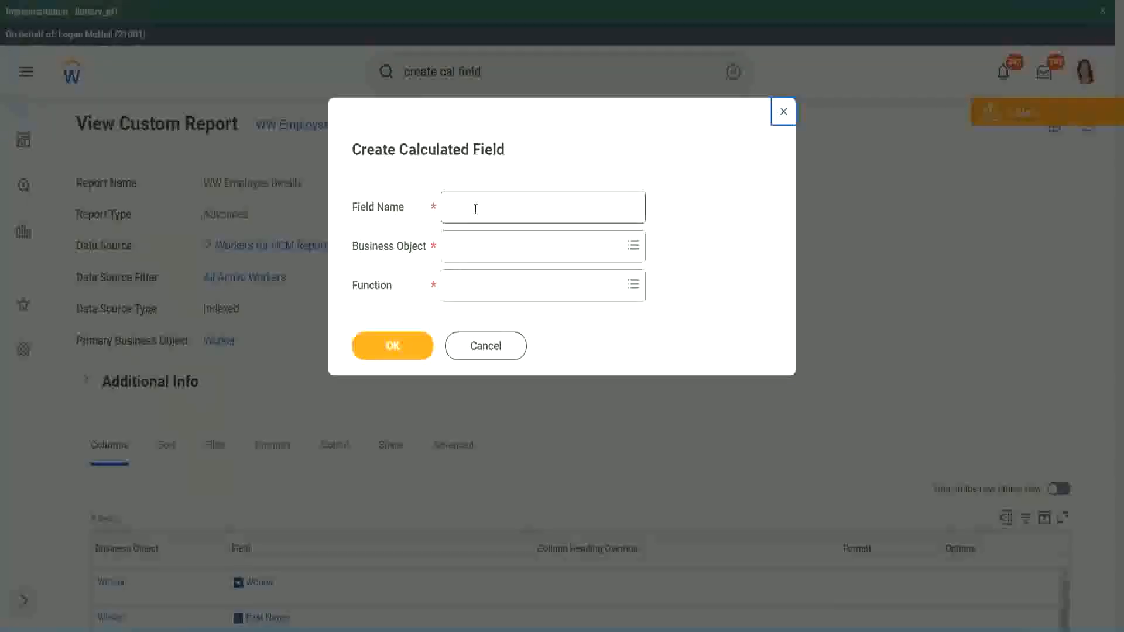
Fill in the field name with the copied text CF-WW-Eval Exp-Derive Experience Bands from Years of Service.
{"action": "left_click", "coordinate": [475, 209]}
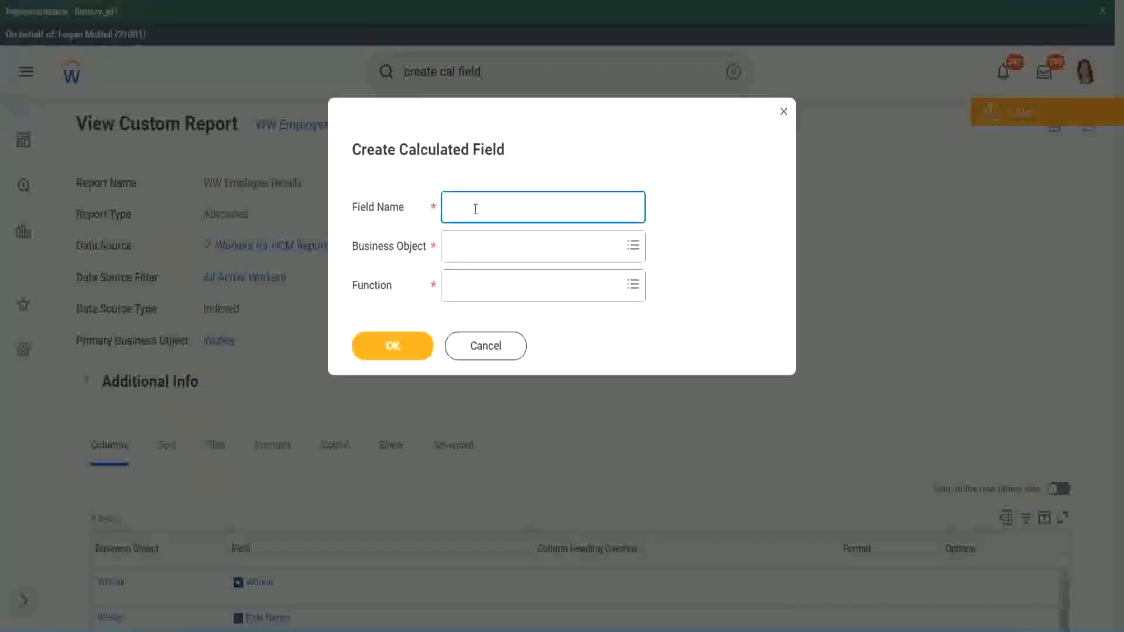
{"action": "key", "text": "ctrl+v"}
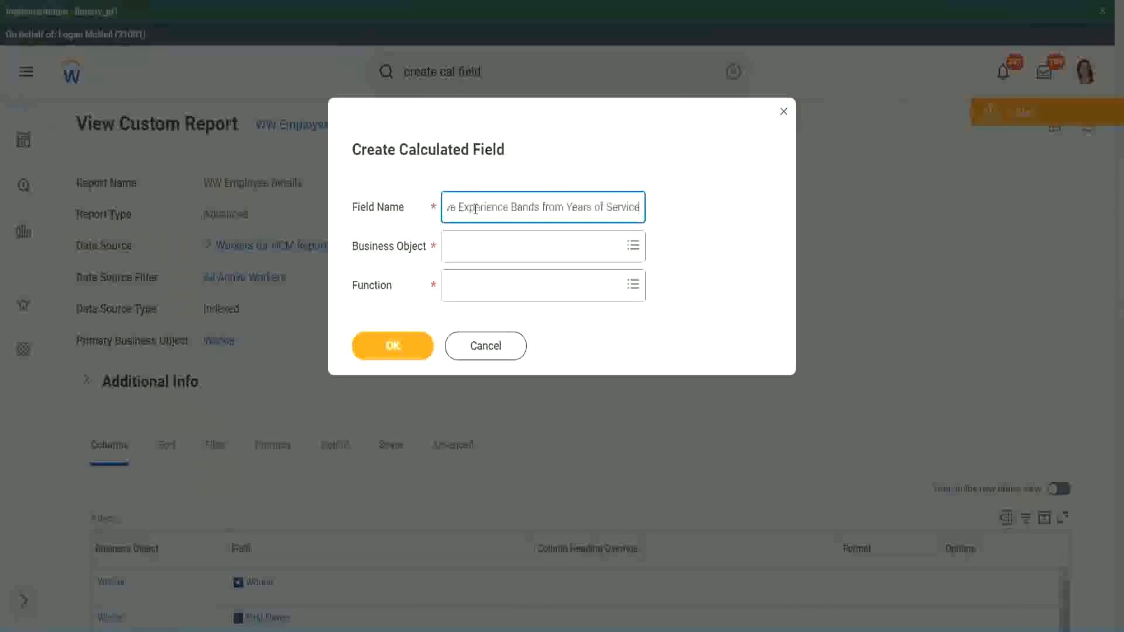
{"action": "left_click_drag", "start_coordinate": [475, 209], "coordinate": [416, 191]}
{"action": "left_click", "coordinate": [507, 207]}
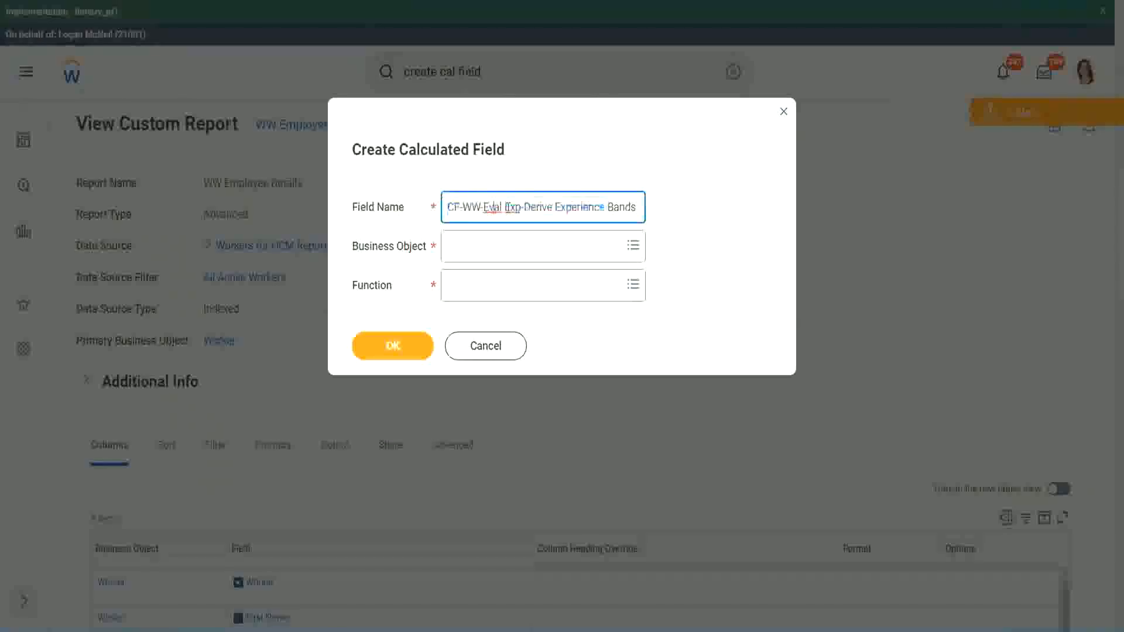
Insert the word "Bands" after "Eval Exp" in the new calculated field's name.
{"action": "double_click", "coordinate": [511, 208]}
{"action": "key", "text": "Right"}
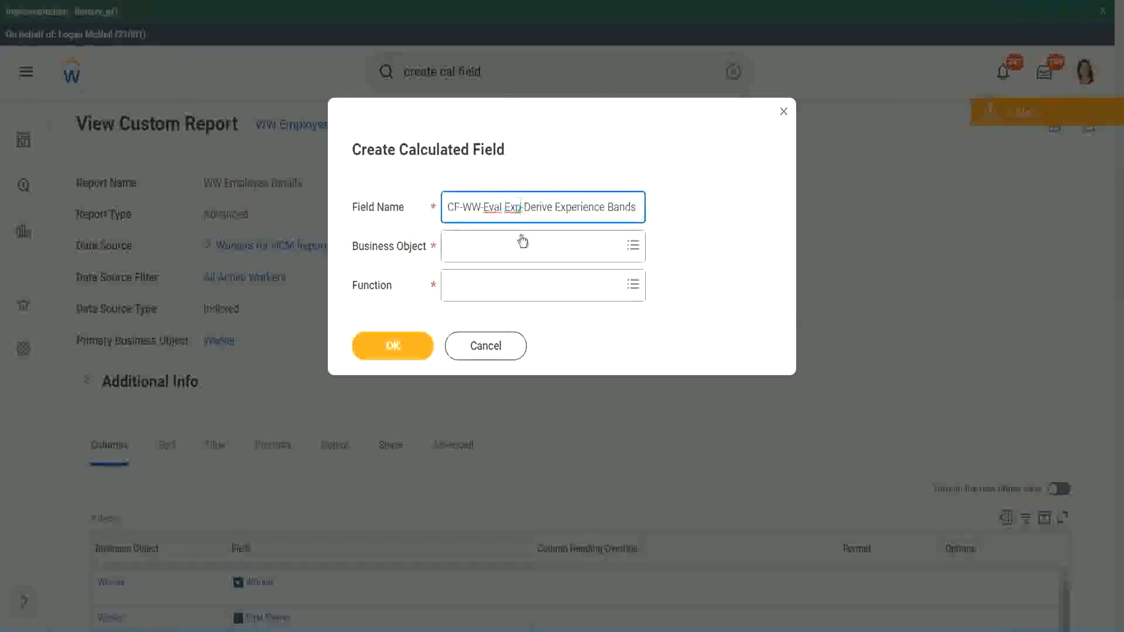
{"action": "type", "text": "bands"}
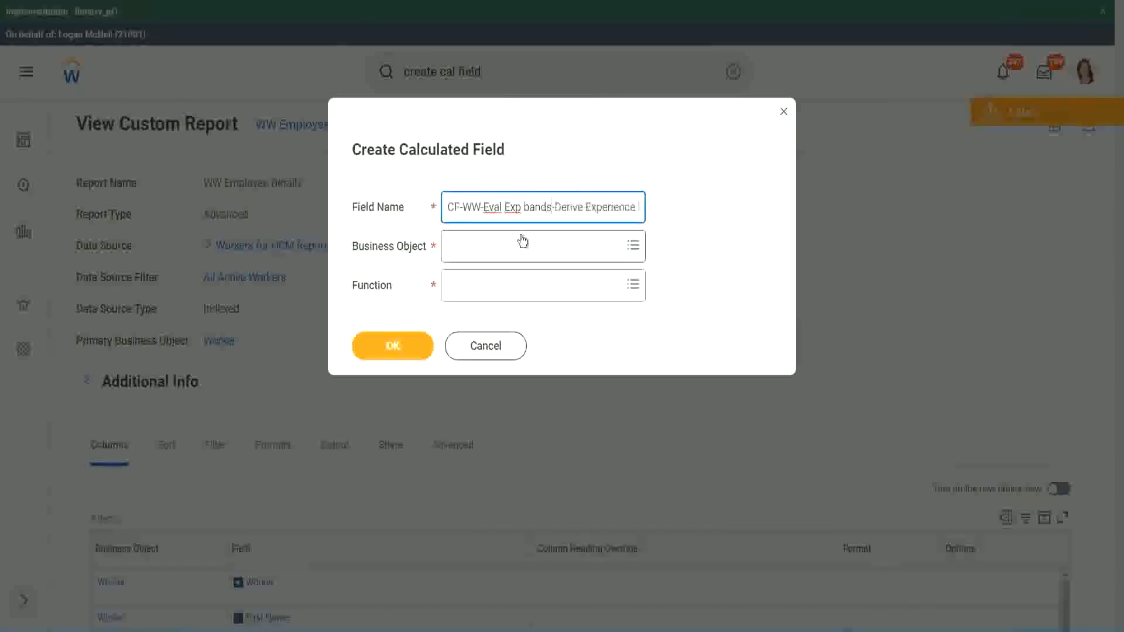
{"action": "key", "text": "Left"}
{"action": "key", "text": "Left"}
{"action": "key", "text": "Left"}
{"action": "key", "text": "Left"}
{"action": "key", "text": "shift+Left"}
{"action": "type", "text": "B"}
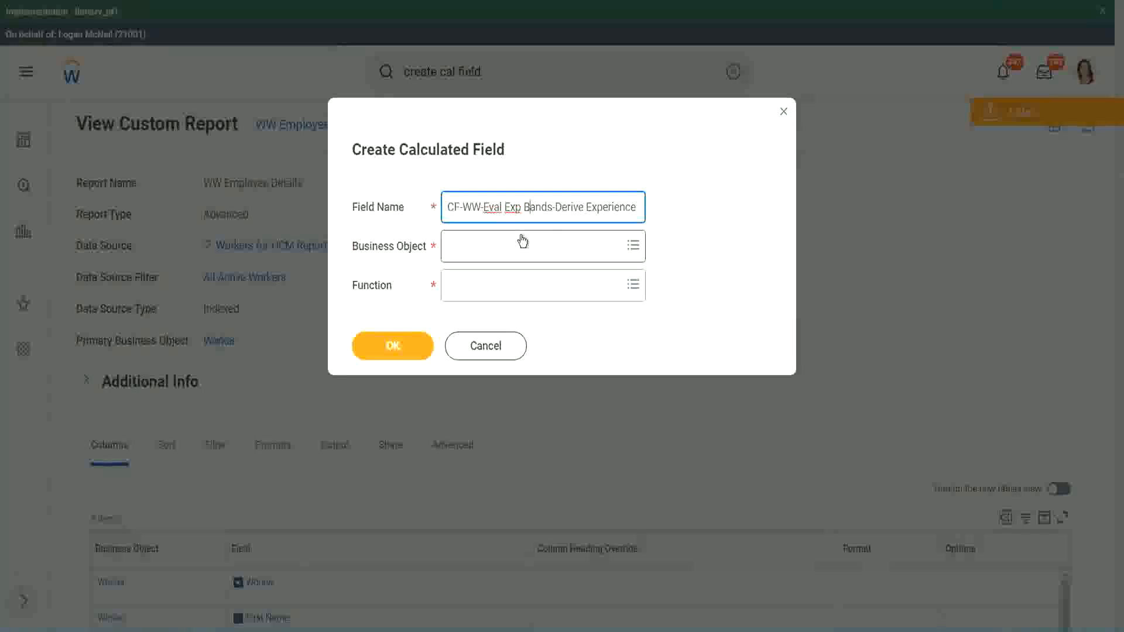
Replace "Derive" with "Determine" in the new calculated field's name.
{"action": "key", "text": "Right"}
{"action": "key", "text": "Right"}
{"action": "key", "text": "Right"}
{"action": "type", "text": "Band"}
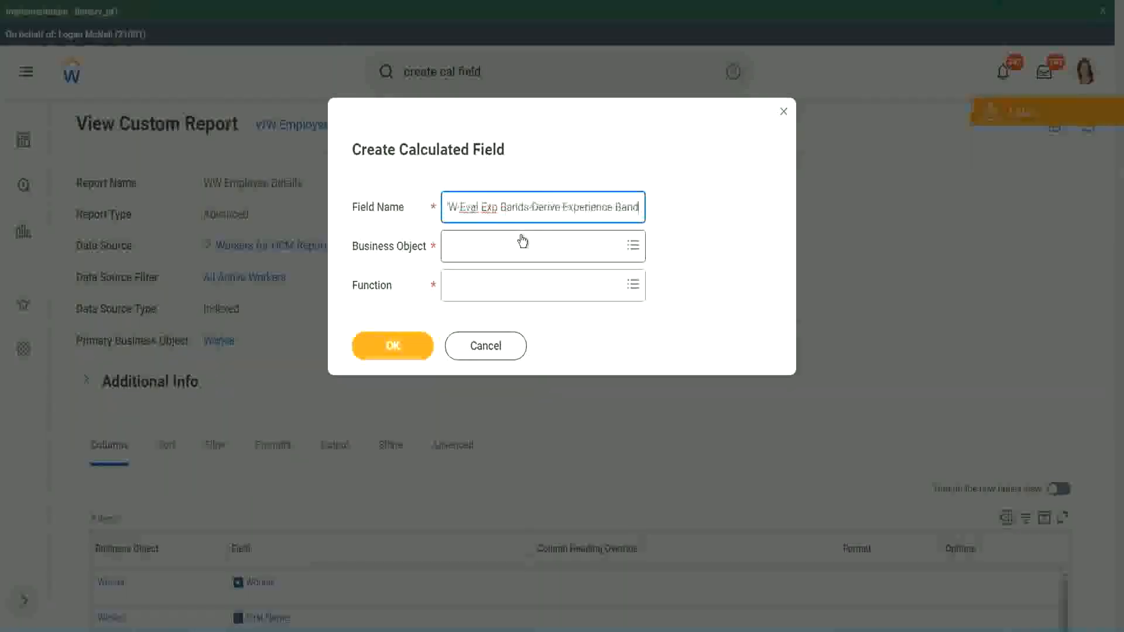
{"action": "type", "text": "s from Years of"}
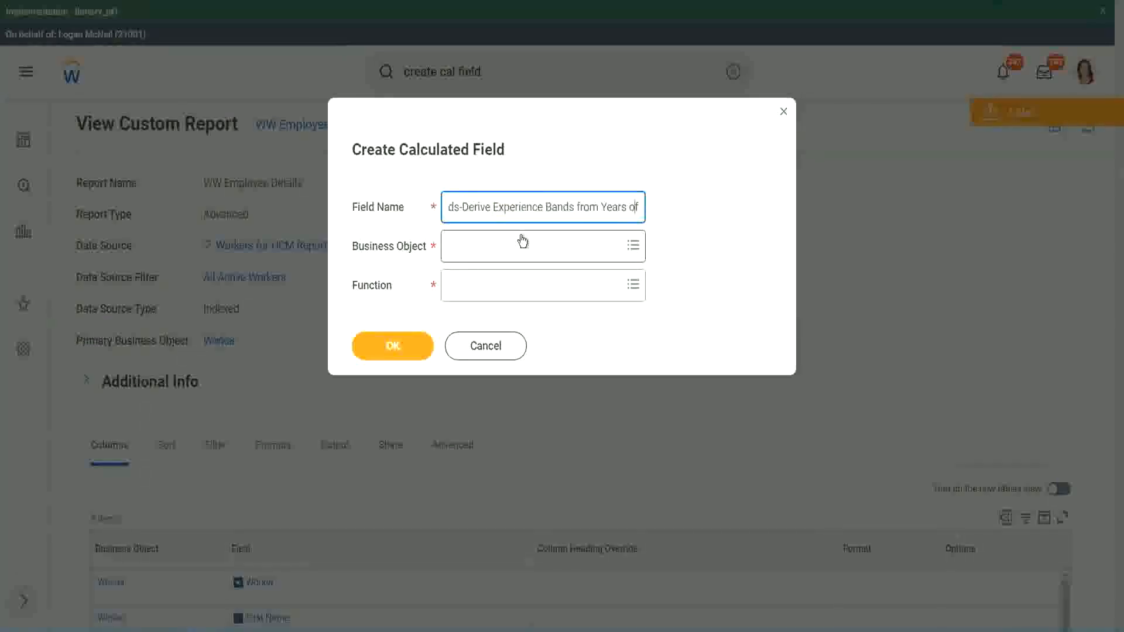
{"action": "key", "text": "Left"}
{"action": "key", "text": "Left"}
{"action": "key", "text": "Left"}
{"action": "key", "text": "Left"}
{"action": "key", "text": "Left"}
{"action": "key", "text": "Left"}
{"action": "key", "text": "Left"}
{"action": "key", "text": "Left"}
{"action": "key", "text": "Left"}
{"action": "key", "text": "Left"}
{"action": "key", "text": "Left"}
{"action": "key", "text": "Left"}
{"action": "key", "text": "Left"}
{"action": "key", "text": "Left"}
{"action": "key", "text": "Left"}
{"action": "key", "text": "Left"}
{"action": "key", "text": "Left"}
{"action": "key", "text": "Left"}
{"action": "key", "text": "Left"}
{"action": "key", "text": "Left"}
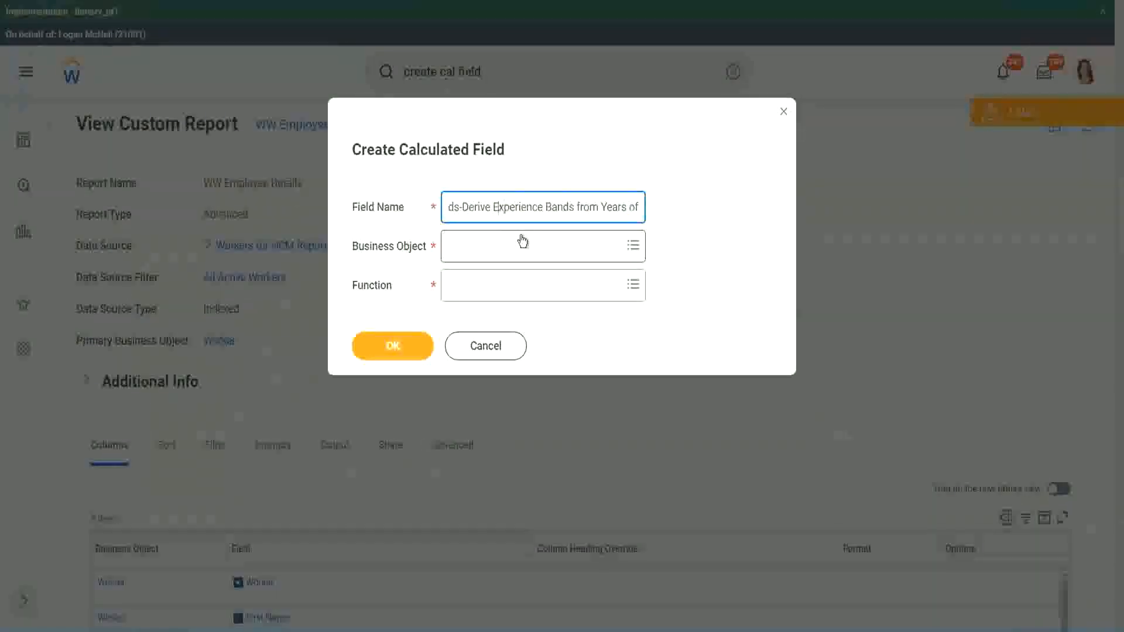
{"action": "key", "text": "shift+Left"}
{"action": "key", "text": "shift+Left"}
{"action": "key", "text": "shift+Left"}
{"action": "key", "text": "shift+Left"}
{"action": "key", "text": "shift+Left"}
{"action": "key", "text": "shift+Left"}
{"action": "type", "text": "Determine"}
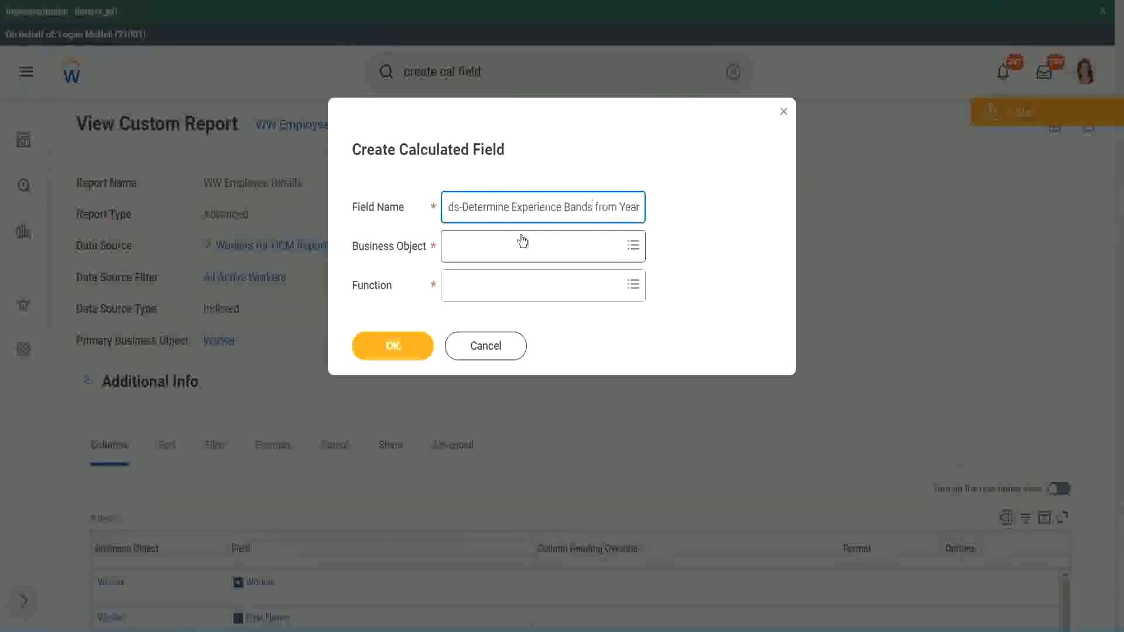
{"action": "key", "text": "End"}
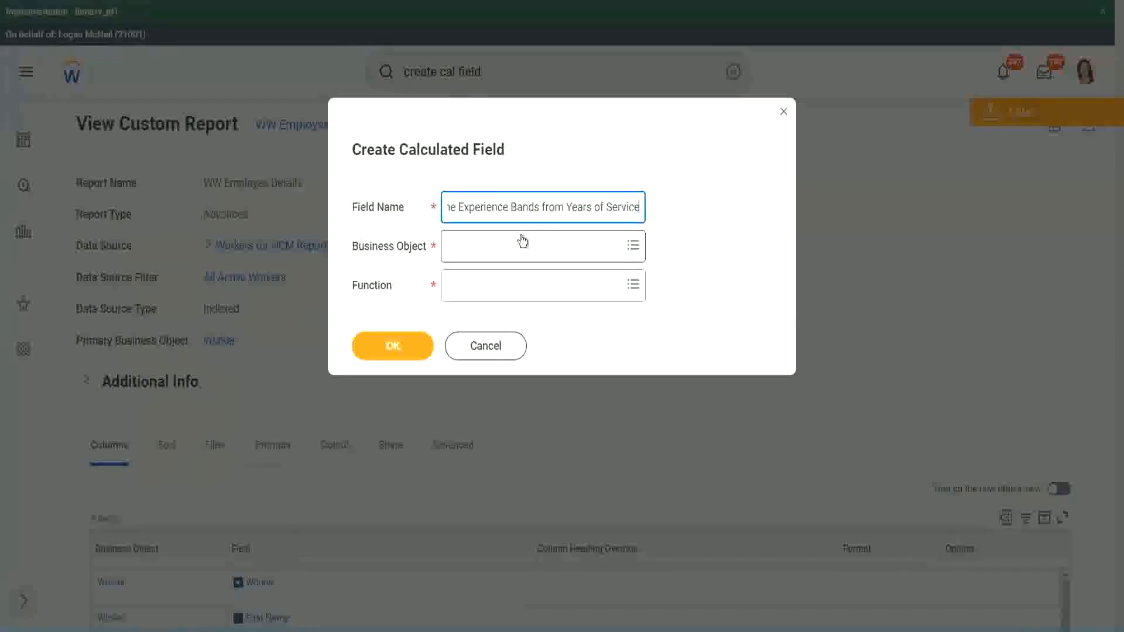
Set the new calculated field's business object to Worker.
{"action": "left_click", "coordinate": [500, 246]}
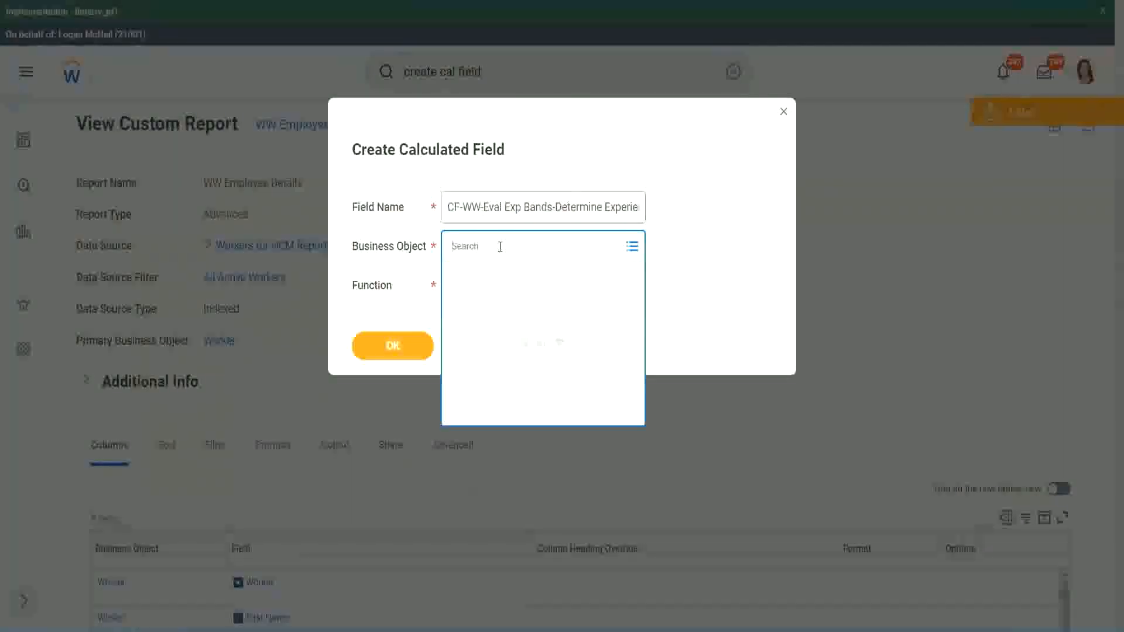
{"action": "type", "text": "work"}
{"action": "key", "text": "Return"}
{"action": "type", "text": "er"}
{"action": "key", "text": "Return"}
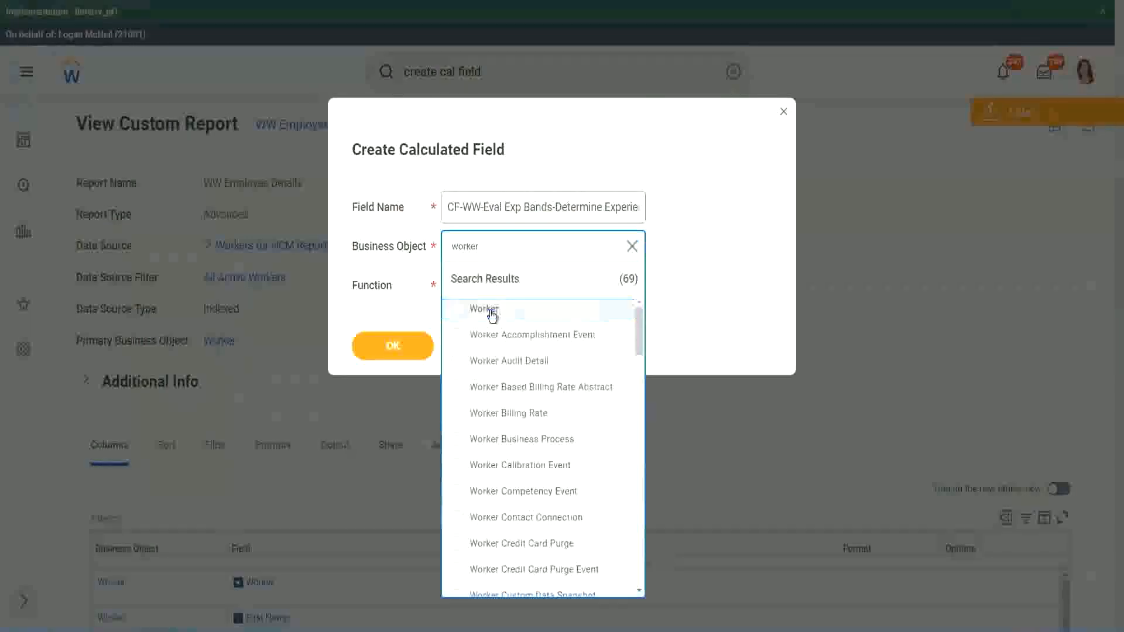
{"action": "left_click", "coordinate": [490, 313]}
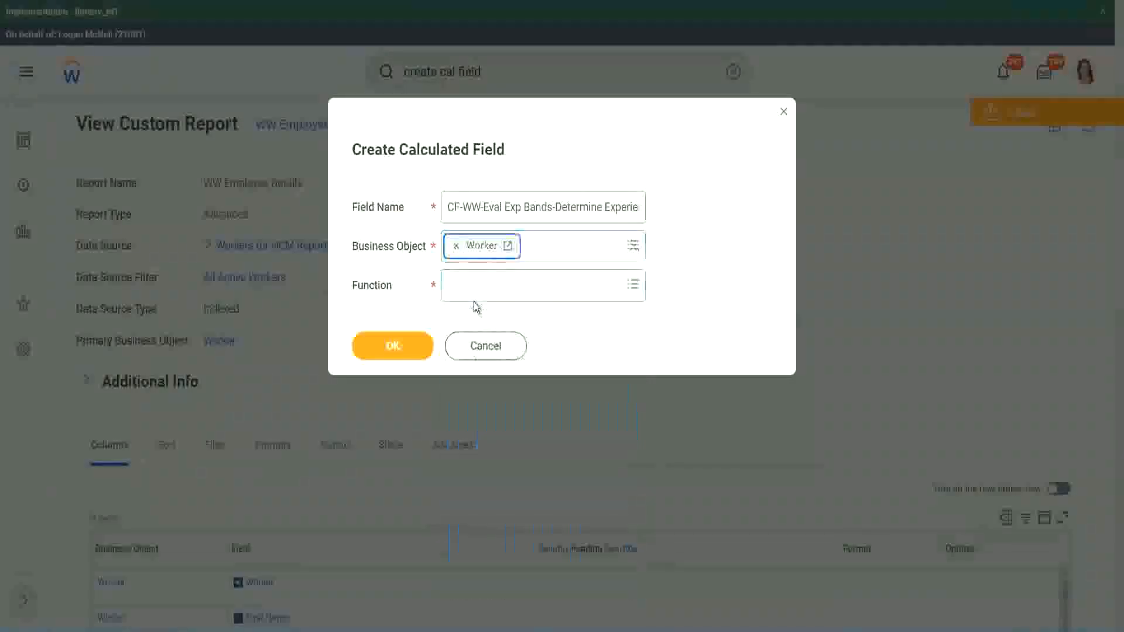
Set the new calculated field's function to Evaluate Expression Band.
{"action": "left_click", "coordinate": [474, 282]}
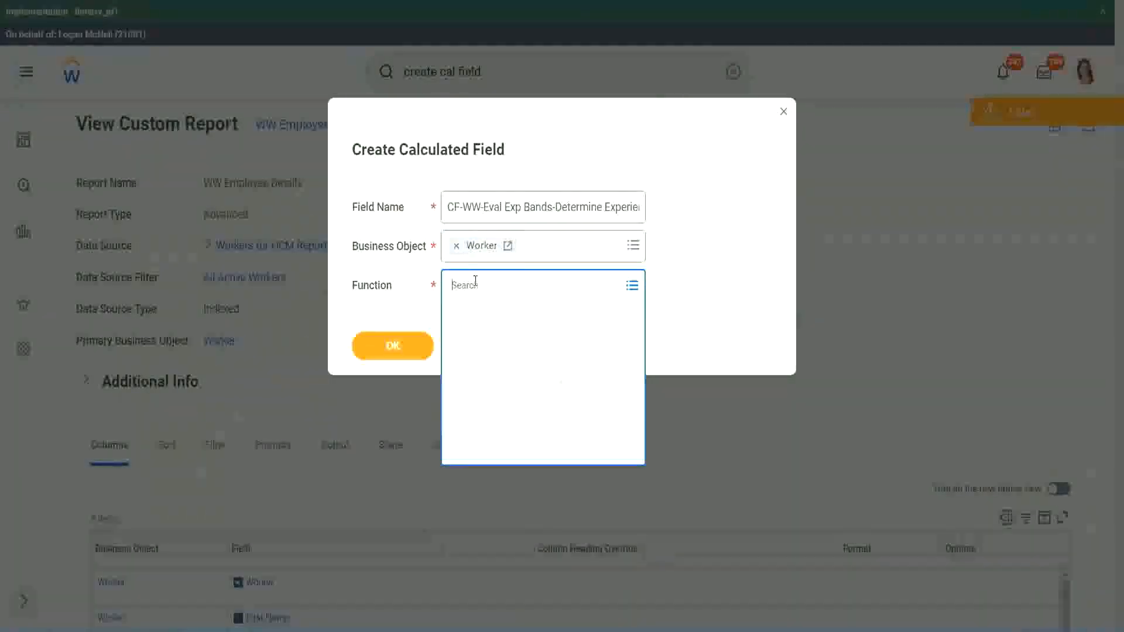
{"action": "type", "text": "eval ex"}
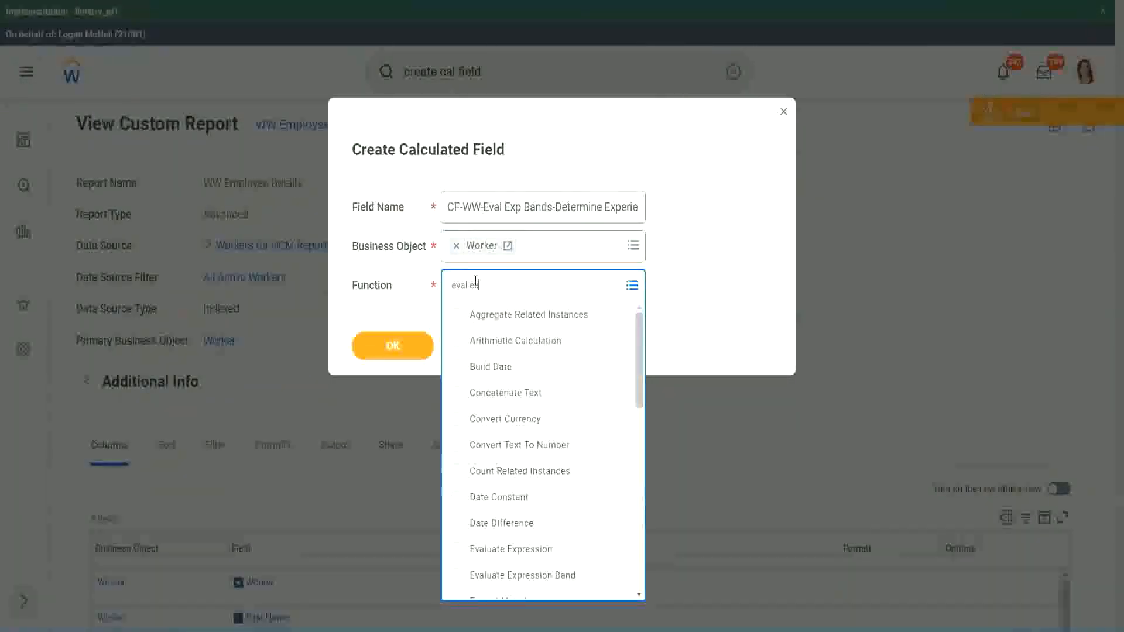
{"action": "type", "text": "p"}
{"action": "key", "text": "Return"}
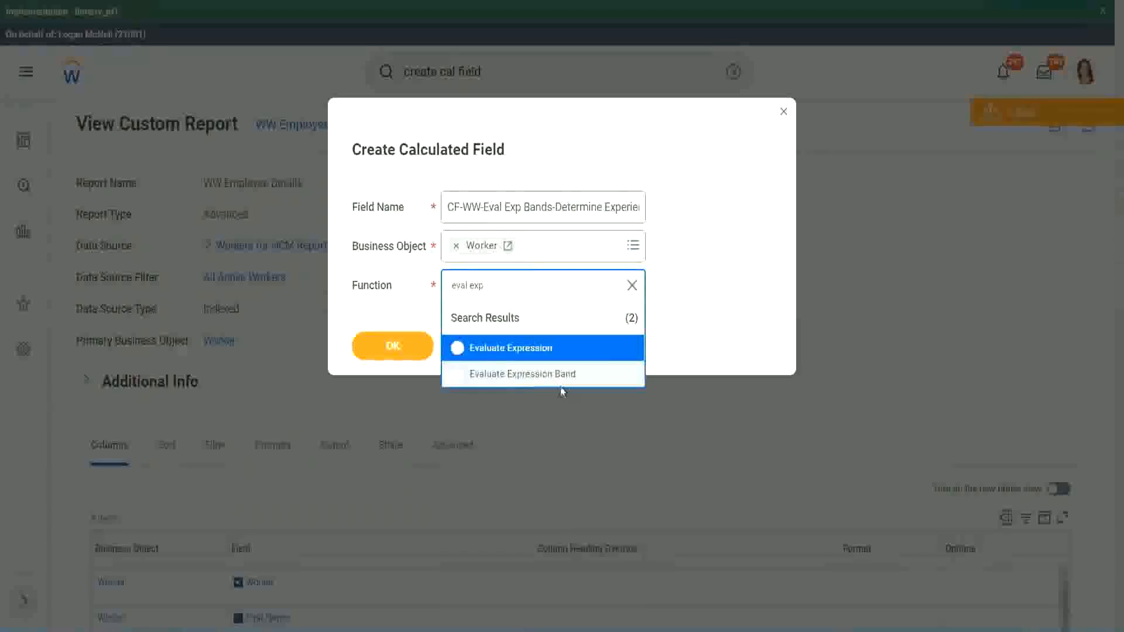
{"action": "left_click", "coordinate": [567, 379]}
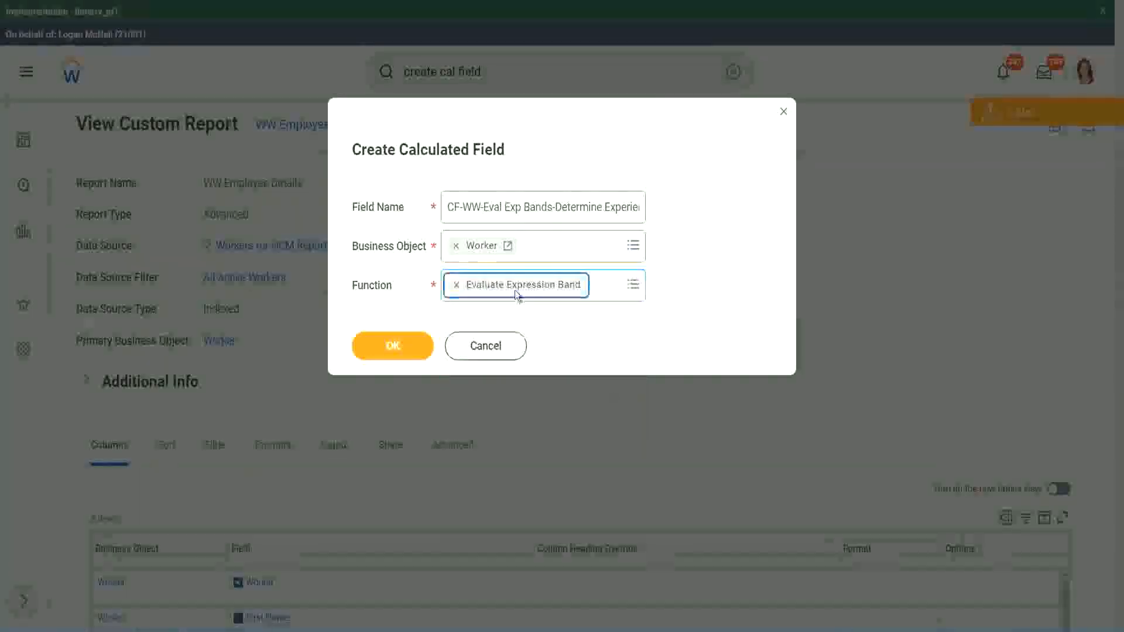
Change "Bands" after "Eval Exp" to "Band" in the field name and submit the Create Calculated Field form.
{"action": "left_click", "coordinate": [552, 206]}
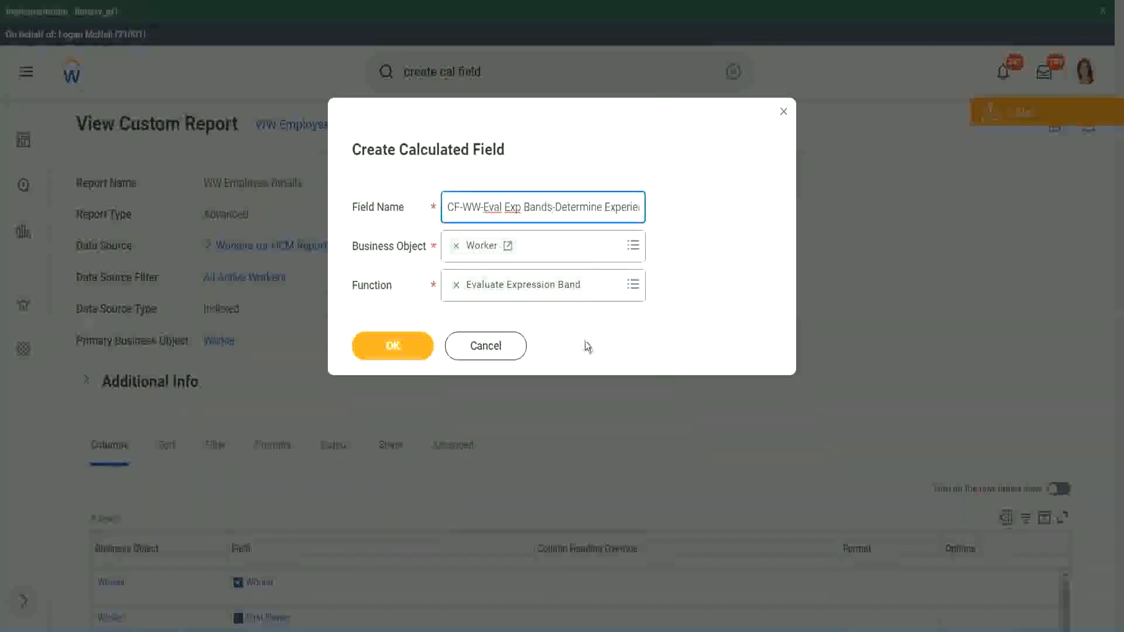
{"action": "key", "text": "BackSpace"}
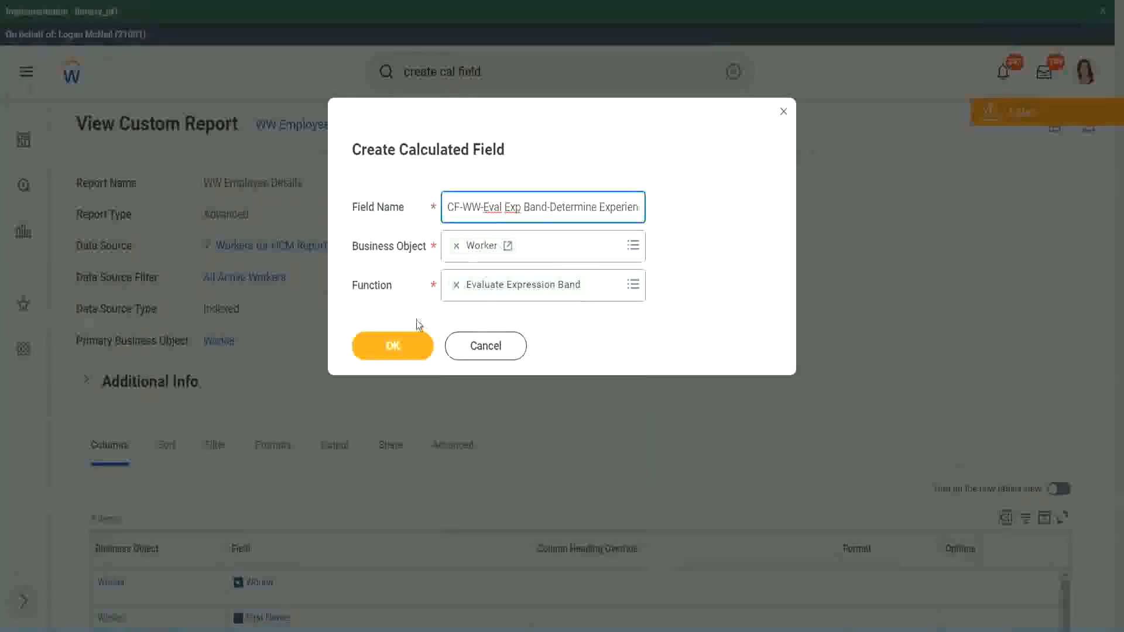
{"action": "left_click", "coordinate": [394, 346]}
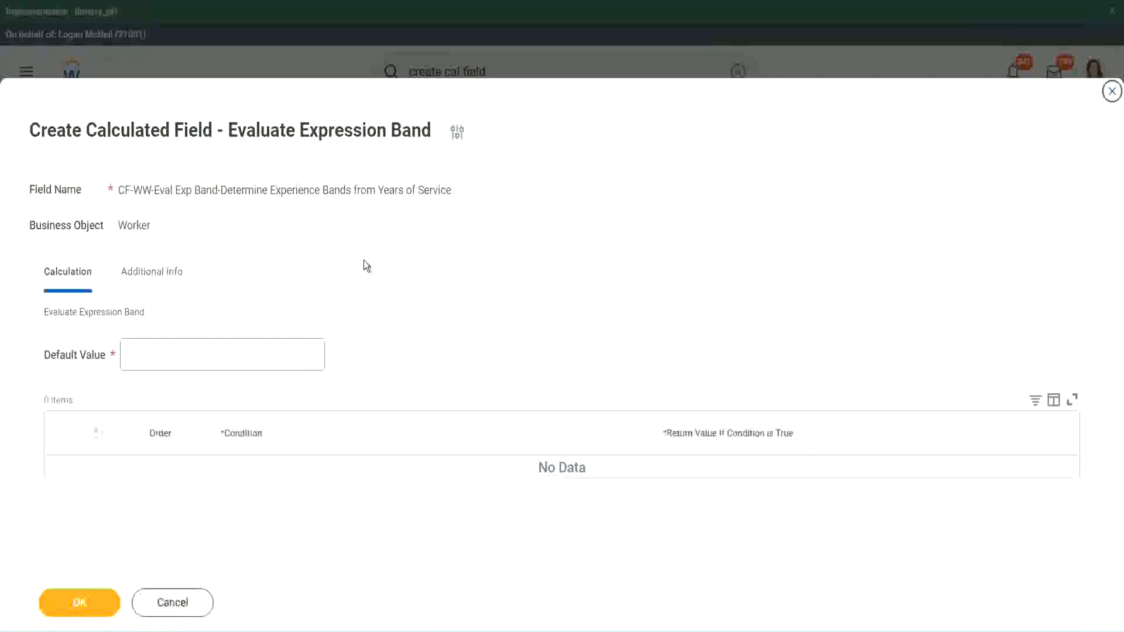
Set the default value to "-" and add a first condition row.
{"action": "left_click", "coordinate": [163, 362]}
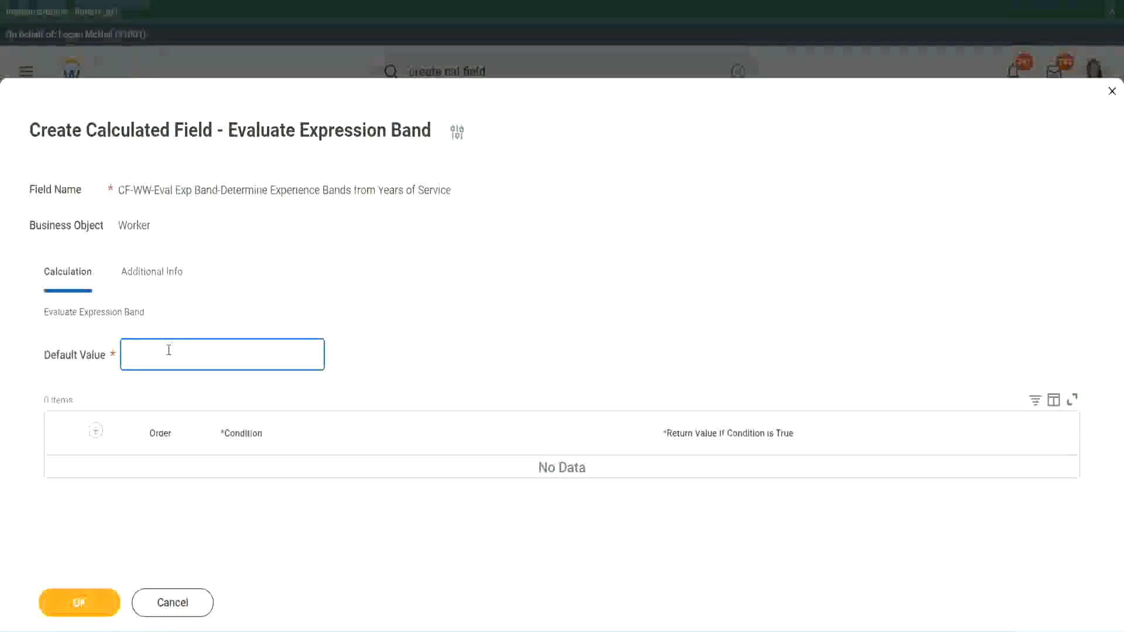
{"action": "type", "text": "N"}
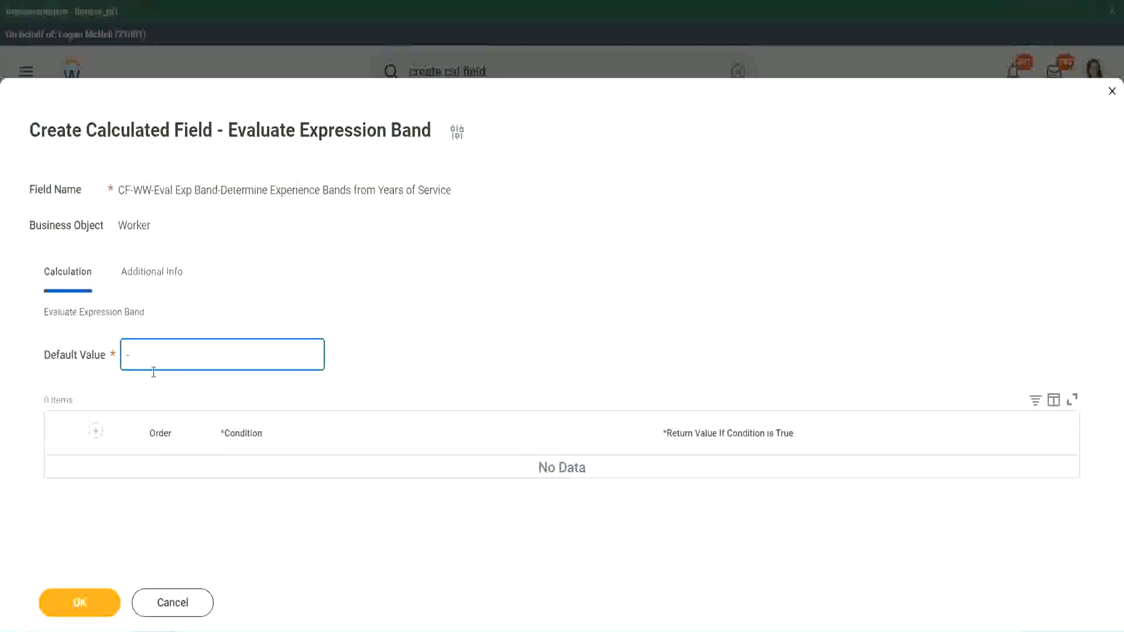
{"action": "left_click", "coordinate": [96, 432]}
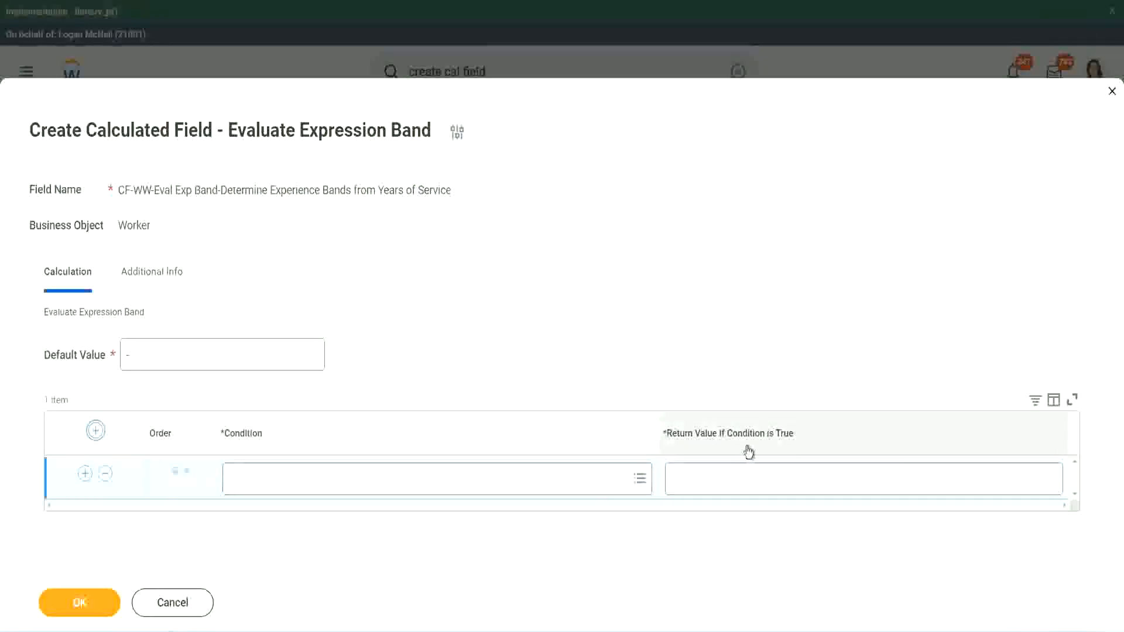
{"action": "left_click", "coordinate": [732, 479]}
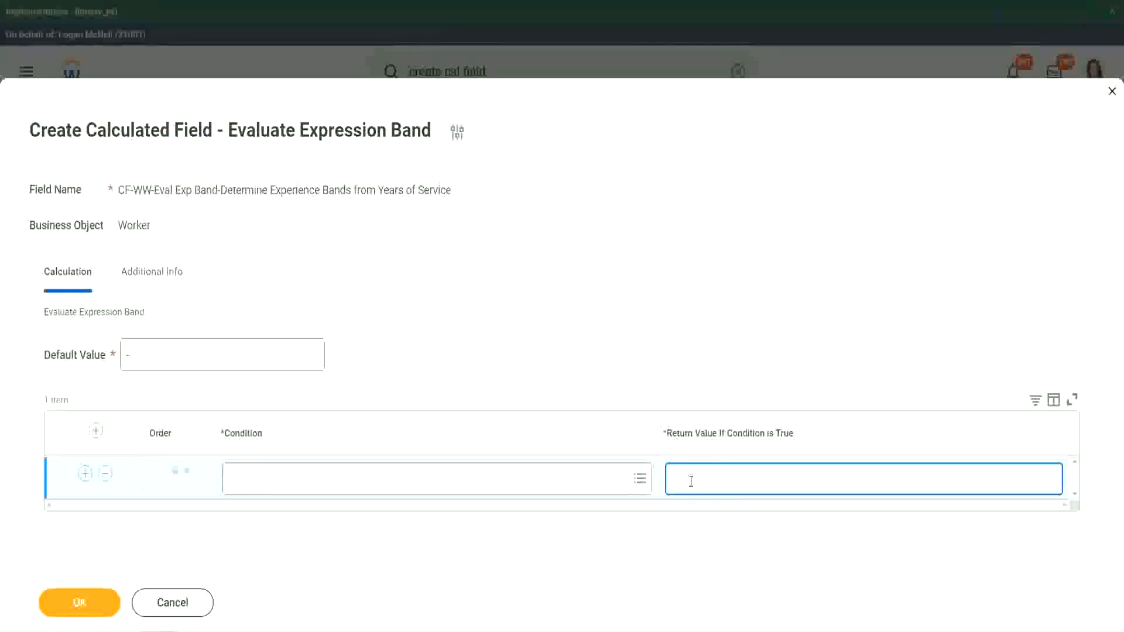
{"action": "type", "text": "adkjdjaidjaijdi"}
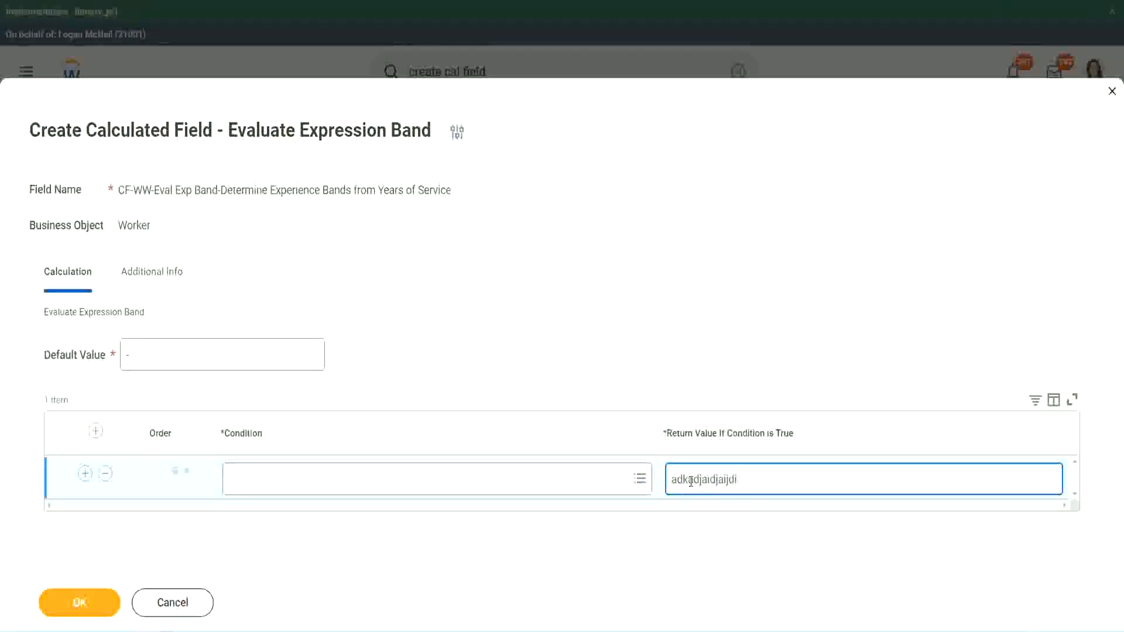
{"action": "key", "text": "BackSpace"}
{"action": "key", "text": "BackSpace"}
{"action": "key", "text": "BackSpace"}
{"action": "key", "text": "BackSpace"}
{"action": "key", "text": "BackSpace"}
{"action": "key", "text": "BackSpace"}
{"action": "key", "text": "BackSpace"}
{"action": "key", "text": "BackSpace"}
{"action": "key", "text": "BackSpace"}
{"action": "key", "text": "BackSpace"}
{"action": "key", "text": "BackSpace"}
{"action": "key", "text": "BackSpace"}
{"action": "key", "text": "BackSpace"}
{"action": "key", "text": "BackSpace"}
{"action": "key", "text": "BackSpace"}
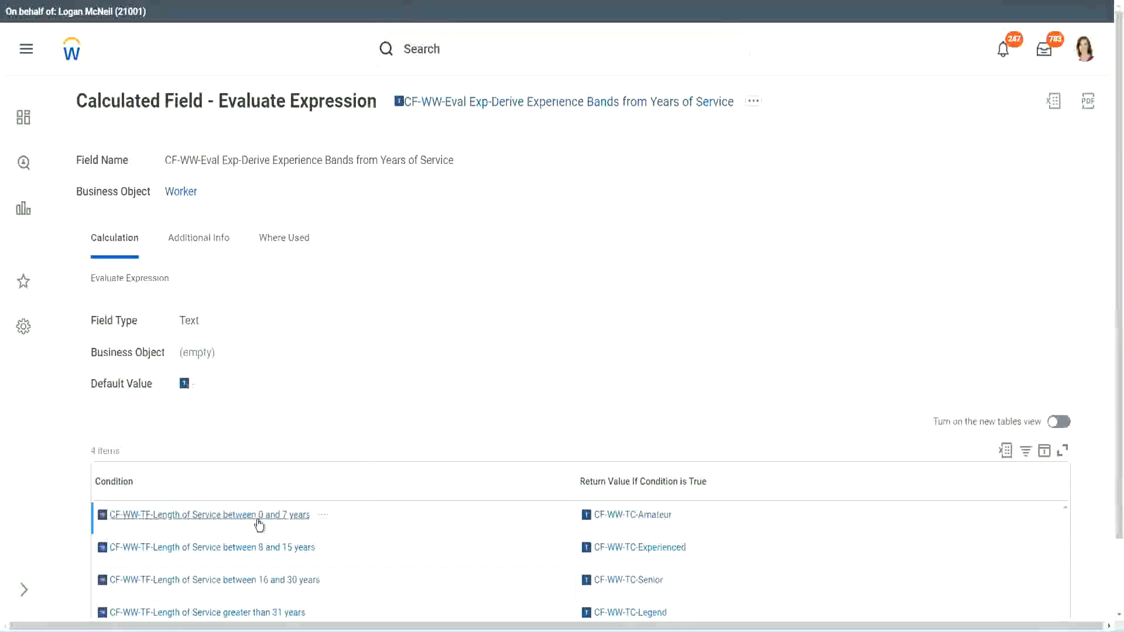
Copy CF-WW-TF-Length of Service between 0 and 7 years from the existing Evaluate Expression field into the first row's condition, with return value Amateur.
{"action": "right_click", "coordinate": [258, 519]}
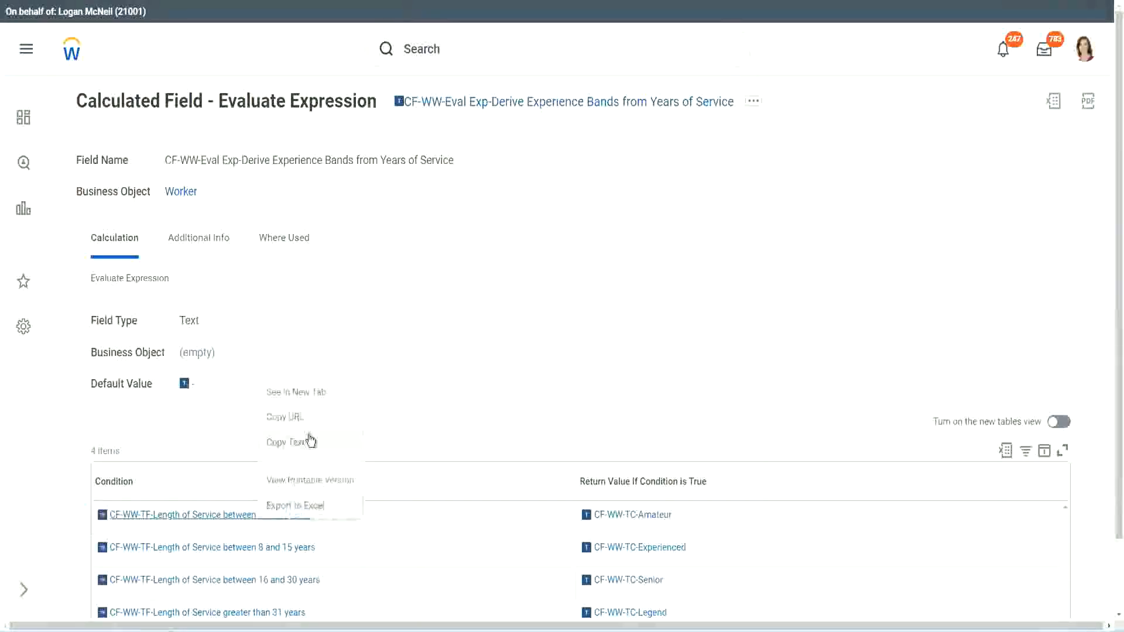
{"action": "left_click", "coordinate": [306, 443]}
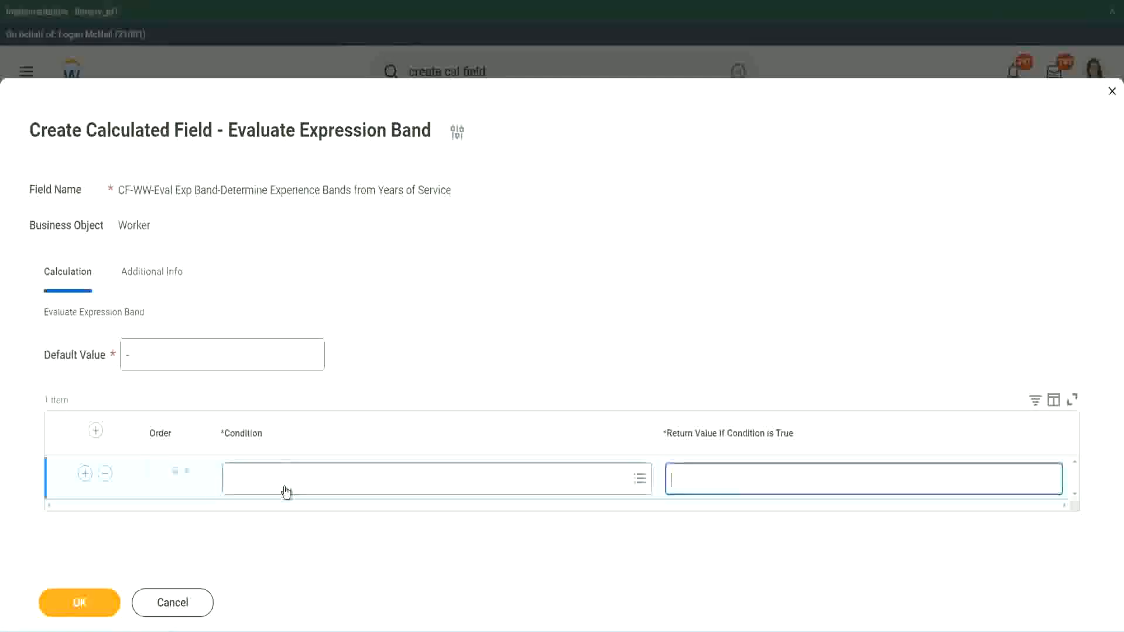
{"action": "left_click", "coordinate": [284, 486]}
{"action": "key", "text": "ctrl+v"}
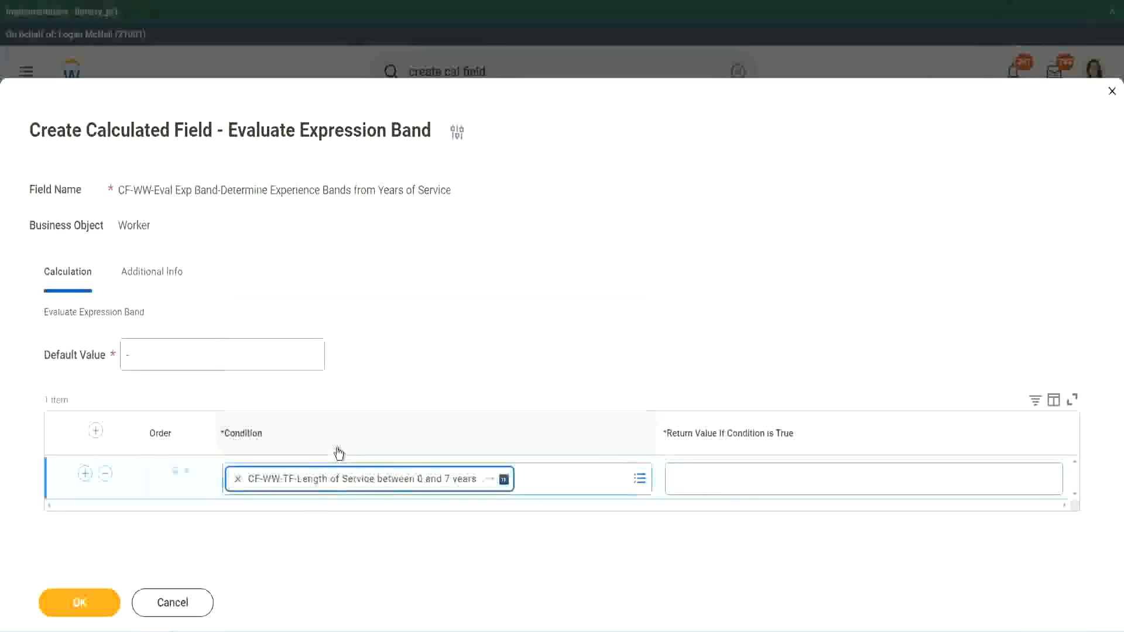
{"action": "left_click", "coordinate": [710, 468]}
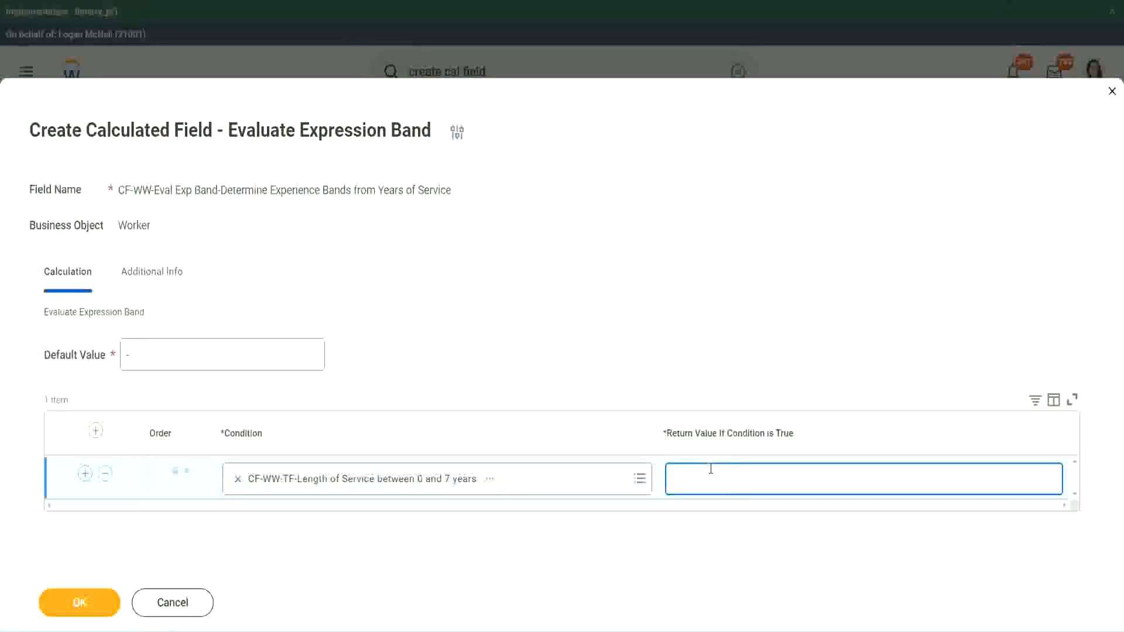
{"action": "type", "text": "Amateur"}
Add three more empty condition rows below the Amateur row.
{"action": "left_click", "coordinate": [85, 473]}
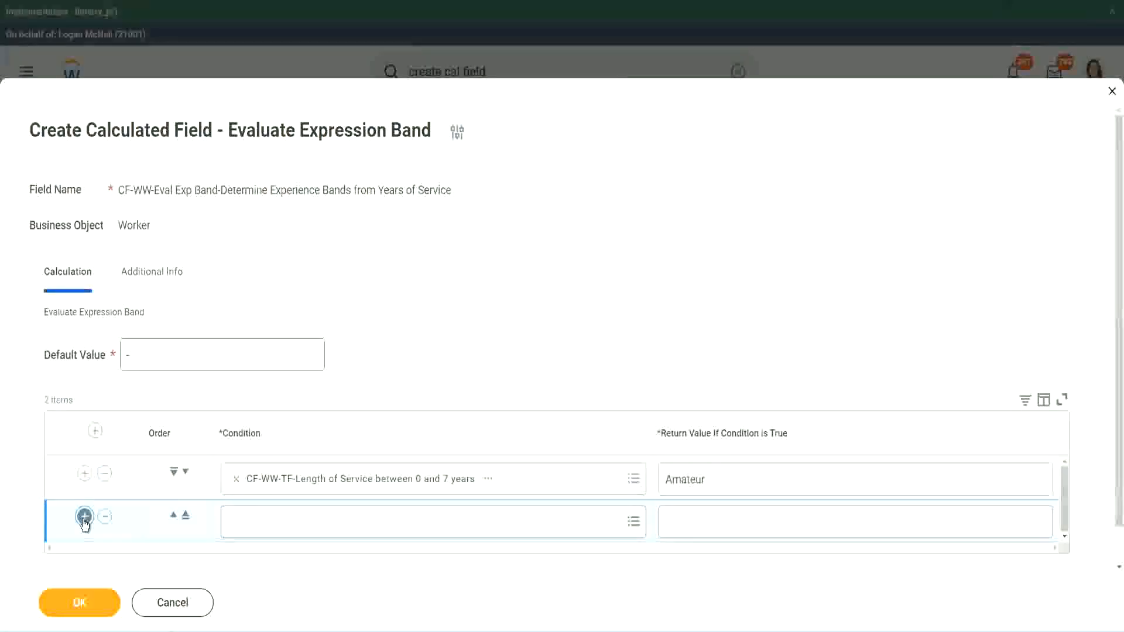
{"action": "left_click", "coordinate": [84, 516]}
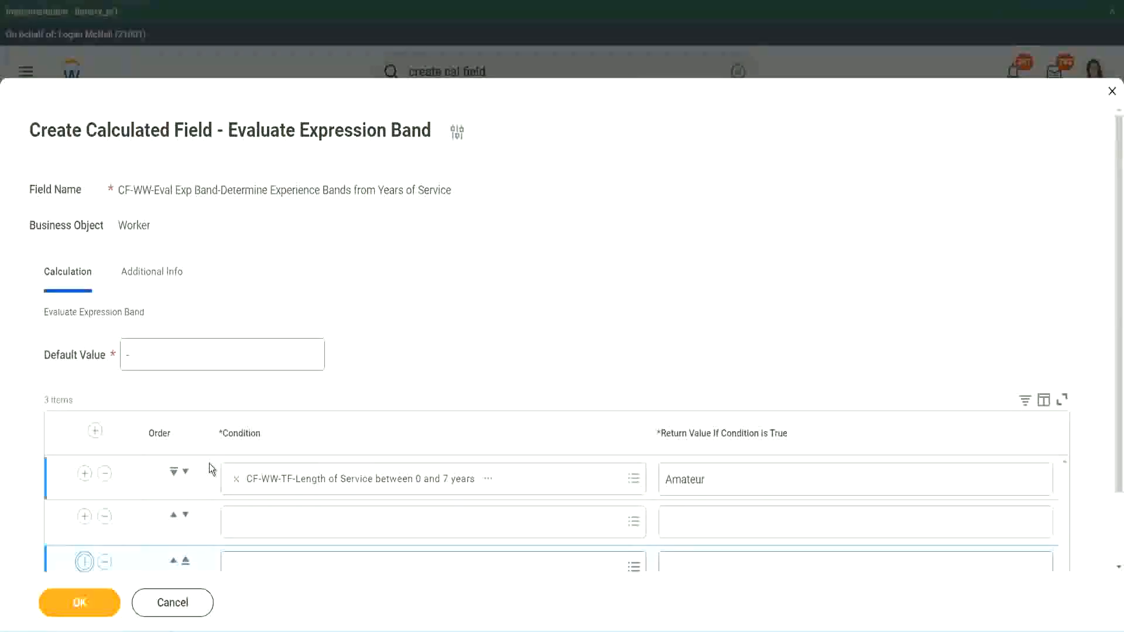
{"action": "scroll", "coordinate": [209, 464], "scroll_direction": "down", "scroll_amount": 2}
{"action": "left_click", "coordinate": [85, 476]}
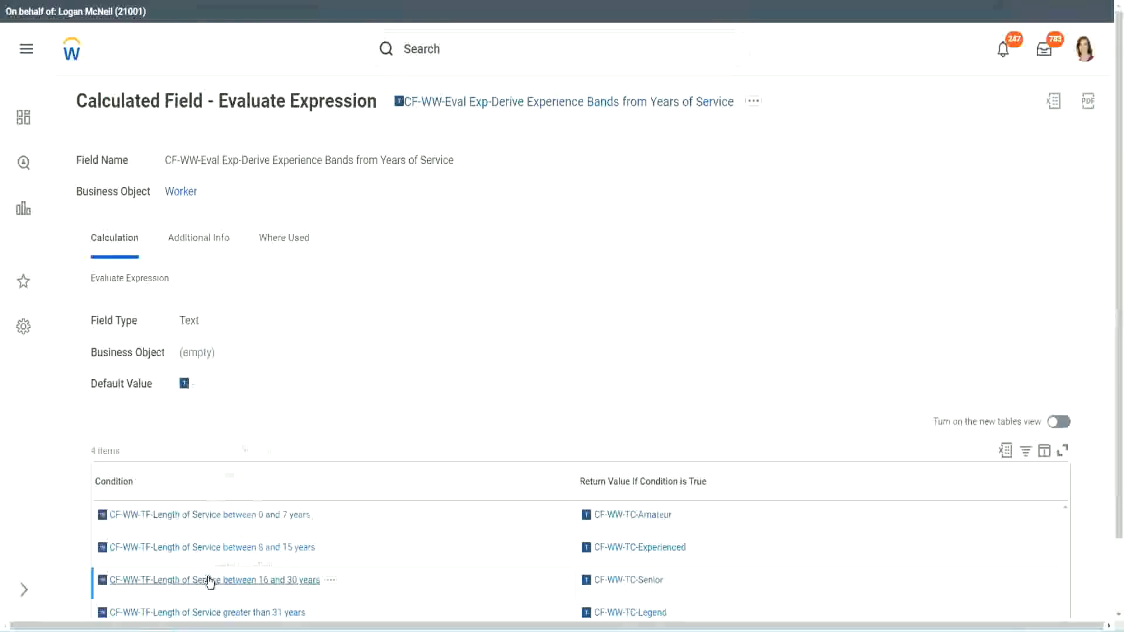
Copy CF-WW-TF-Length of Service between 16 and 30 years into the second row's condition and move that row down to third place.
{"action": "right_click", "coordinate": [212, 579]}
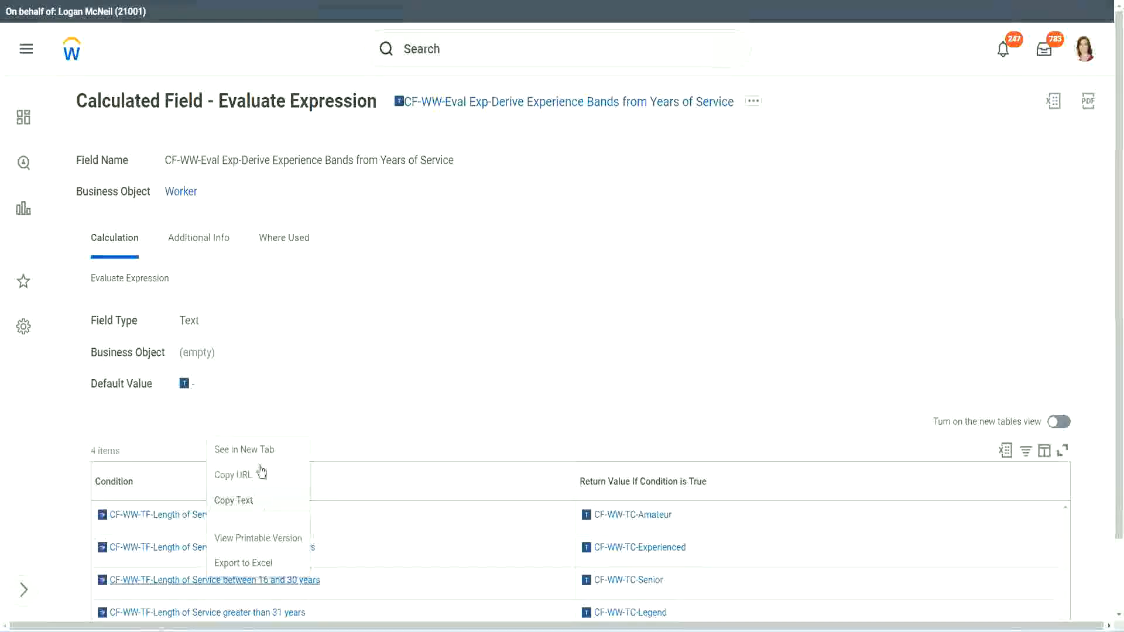
{"action": "left_click", "coordinate": [257, 500]}
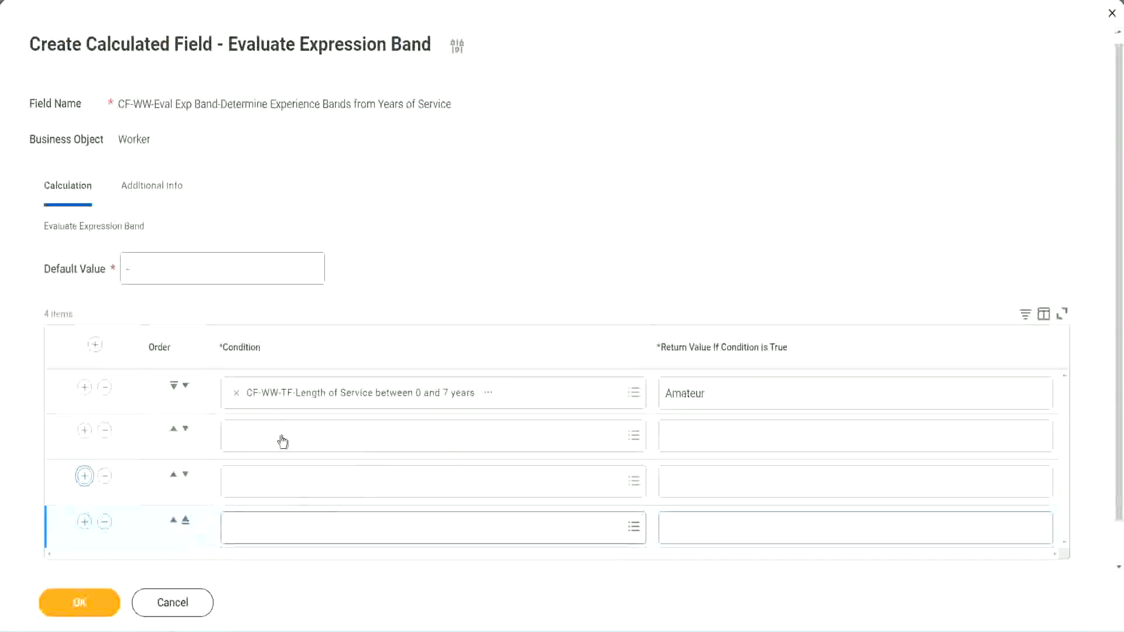
{"action": "left_click", "coordinate": [283, 436]}
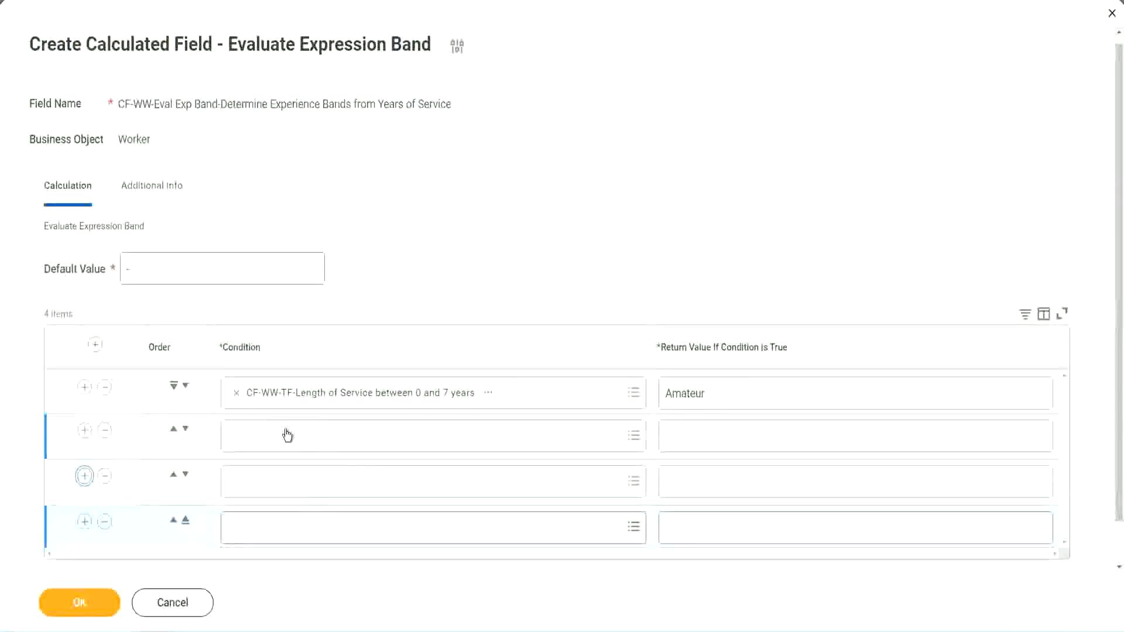
{"action": "key", "text": "ctrl+v"}
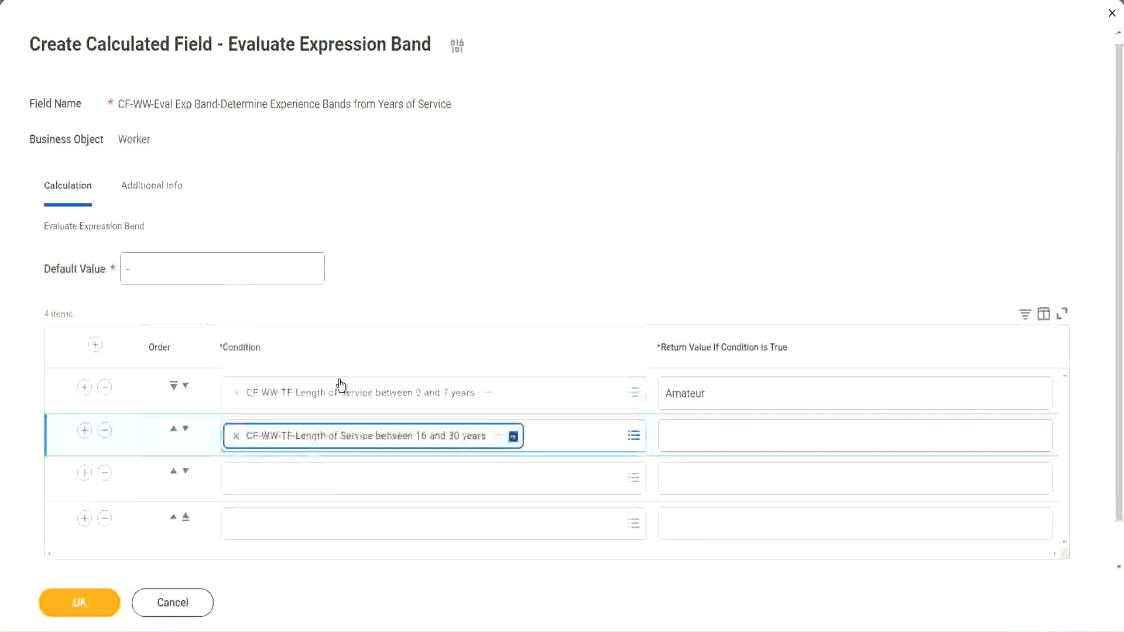
{"action": "left_click", "coordinate": [185, 429]}
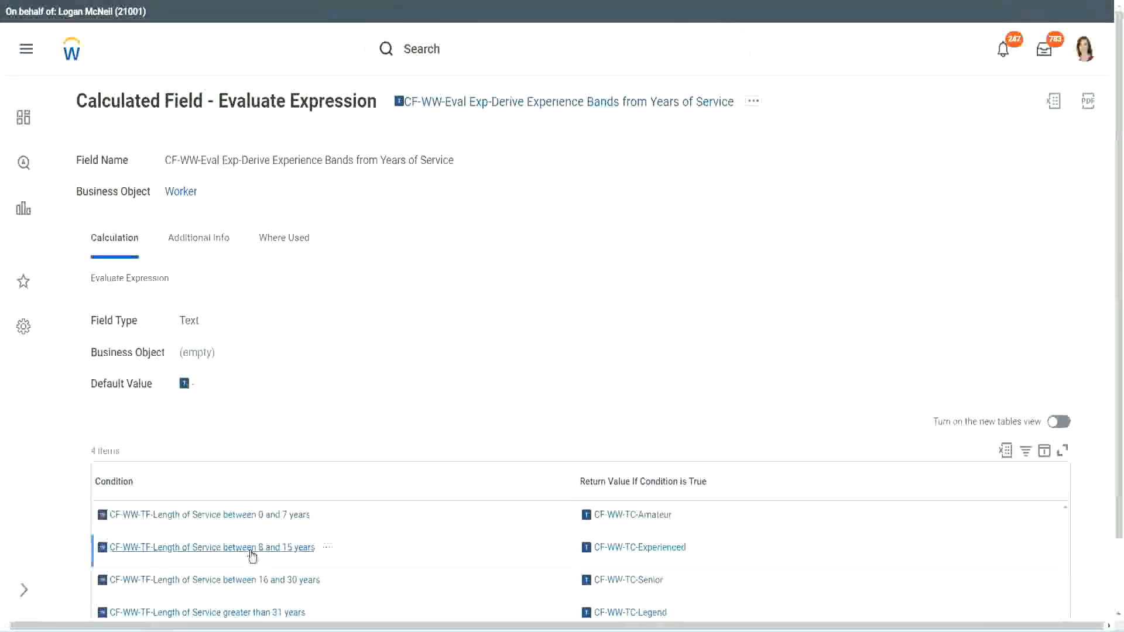
Copy CF-WW-TF-Length of Service between 8 and 15 years from the existing calculated field into the second row's condition.
{"action": "right_click", "coordinate": [252, 555]}
{"action": "left_click", "coordinate": [286, 472]}
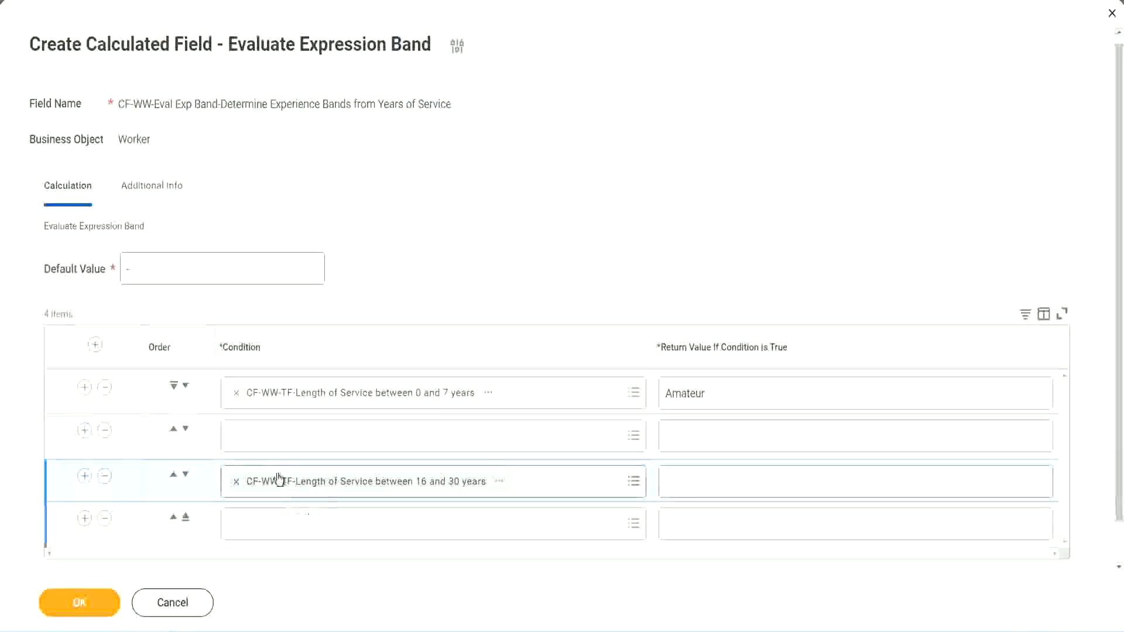
{"action": "left_click", "coordinate": [281, 448]}
{"action": "key", "text": "ctrl+v"}
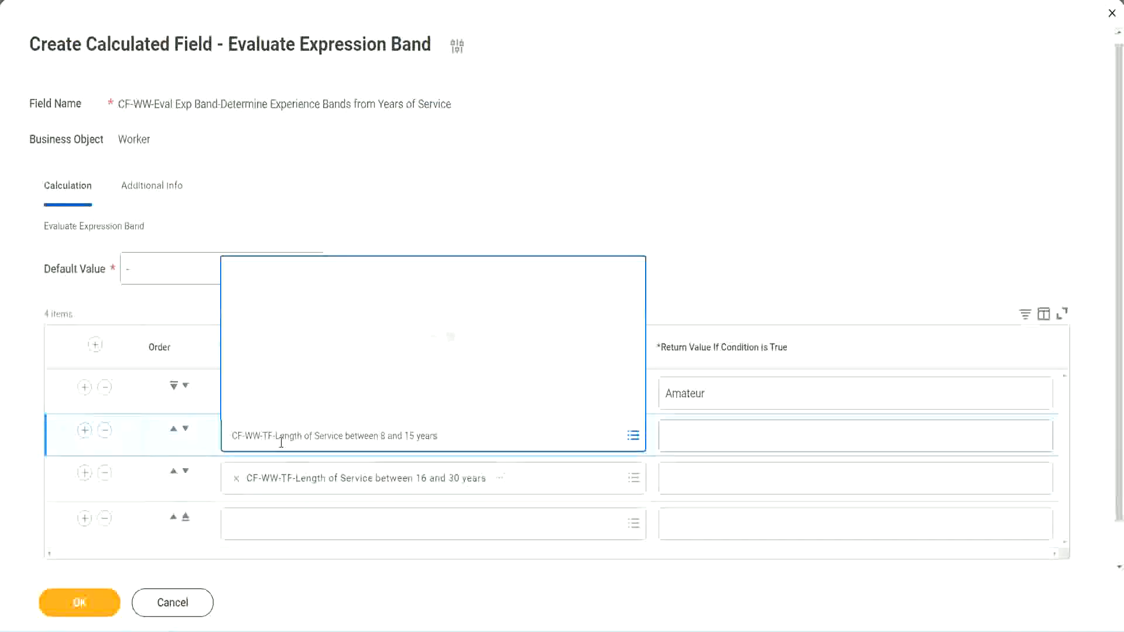
{"action": "key", "text": "Return"}
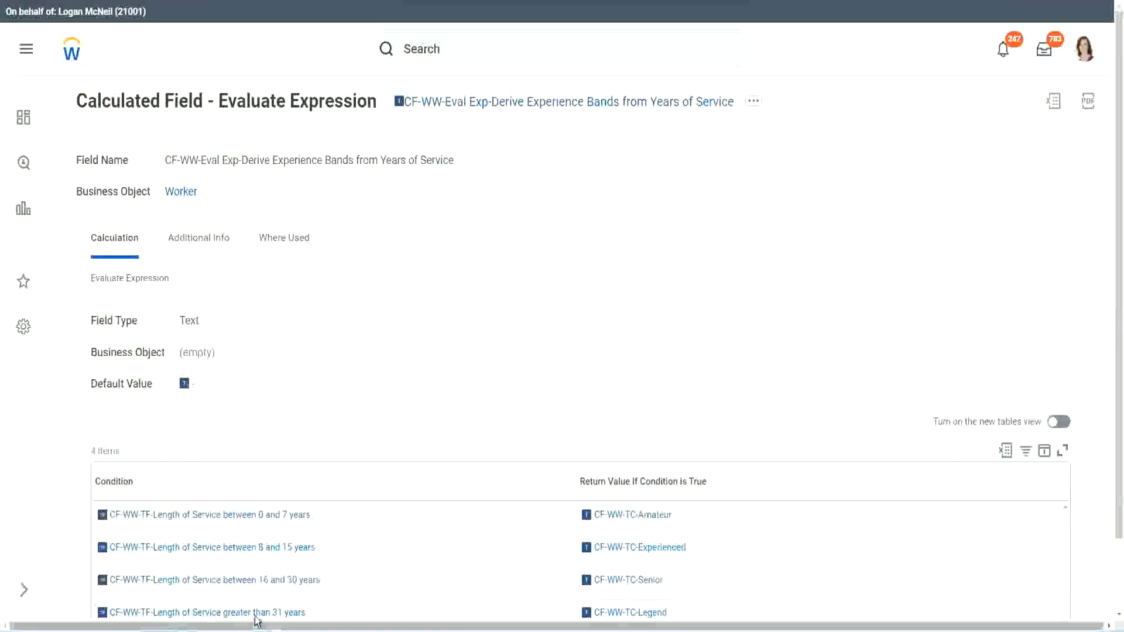
Copy CF-WW-TF-Length of Service greater than 31 years from the existing calculated field into the fourth row's condition.
{"action": "right_click", "coordinate": [257, 620]}
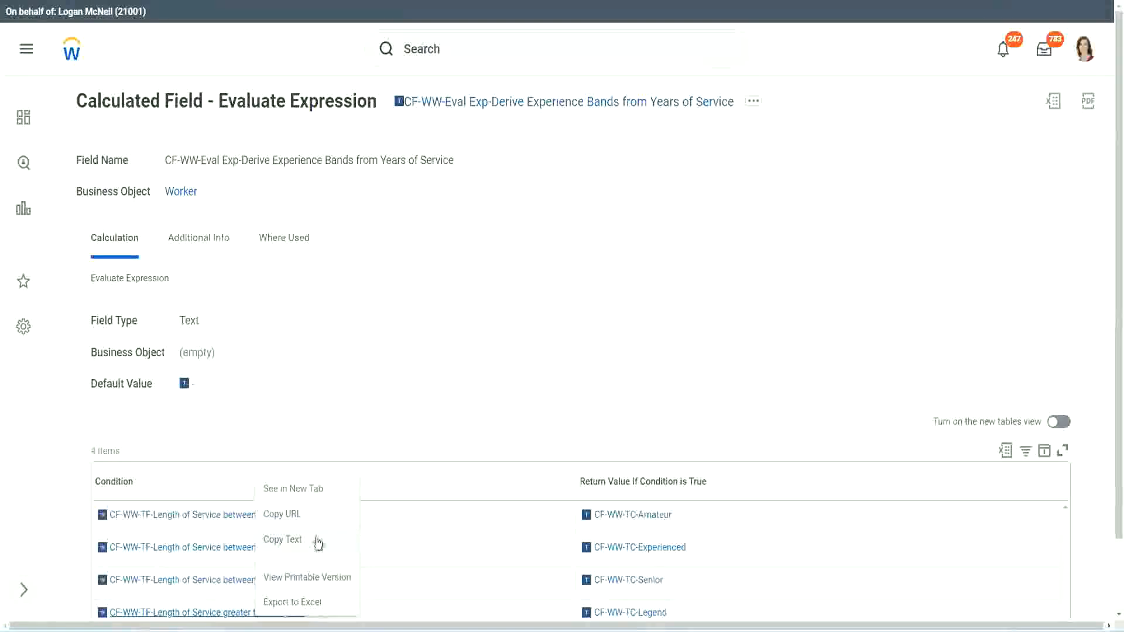
{"action": "left_click", "coordinate": [321, 552]}
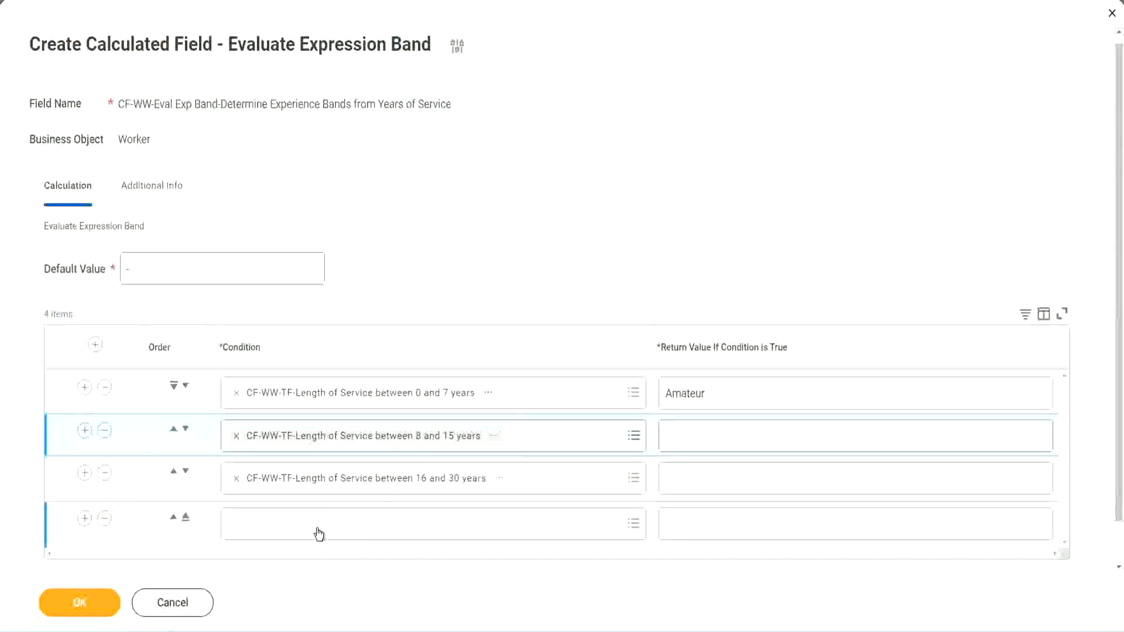
{"action": "left_click", "coordinate": [319, 533]}
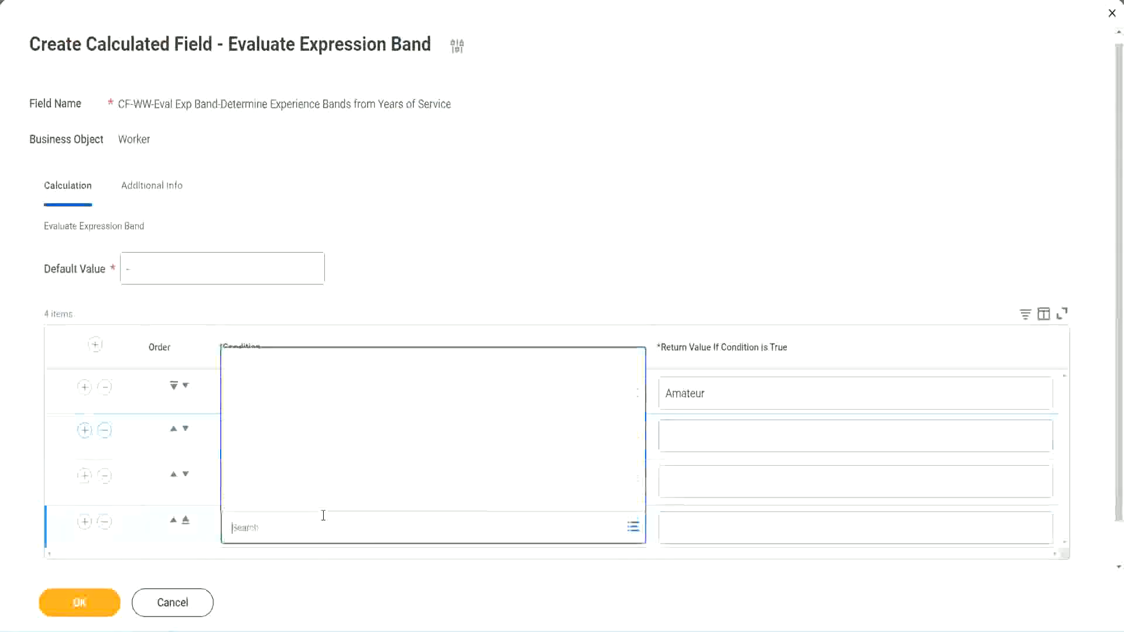
{"action": "key", "text": "ctrl+v"}
{"action": "key", "text": "Return"}
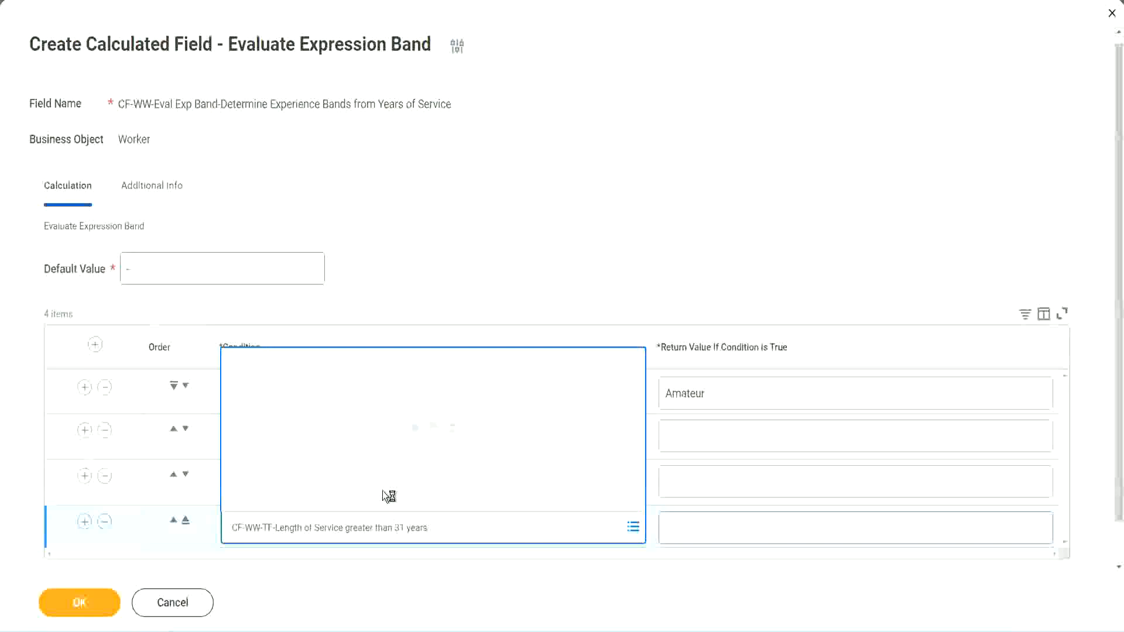
Set the return values to Legend for row four, Senior for row three and Experienced for row two, and save the calculated field.
{"action": "left_click", "coordinate": [739, 527]}
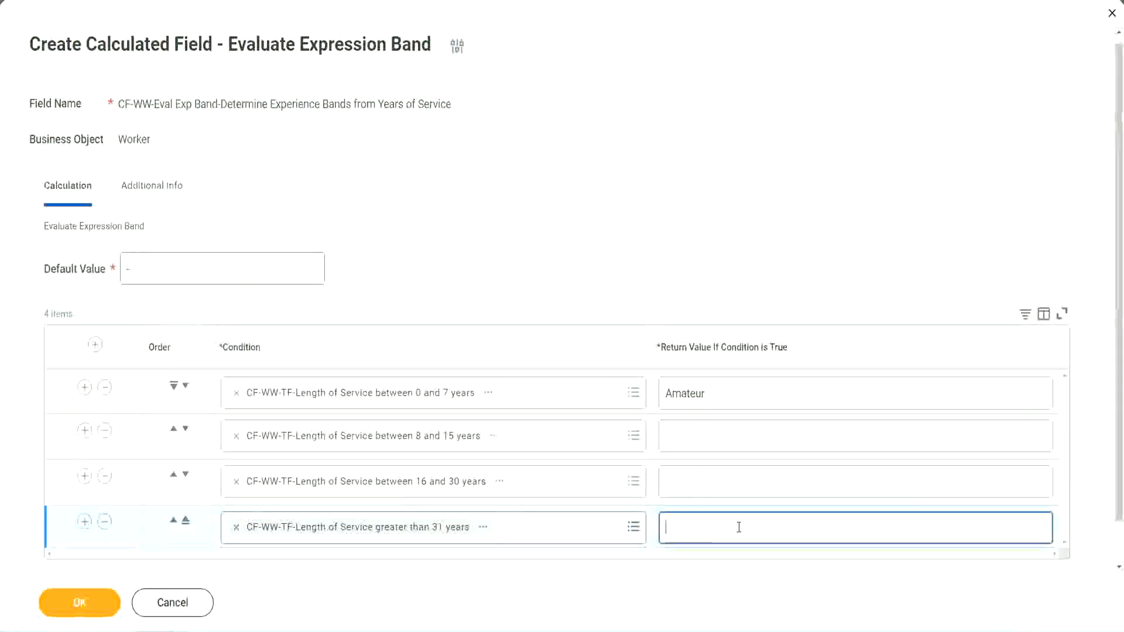
{"action": "type", "text": "Le"}
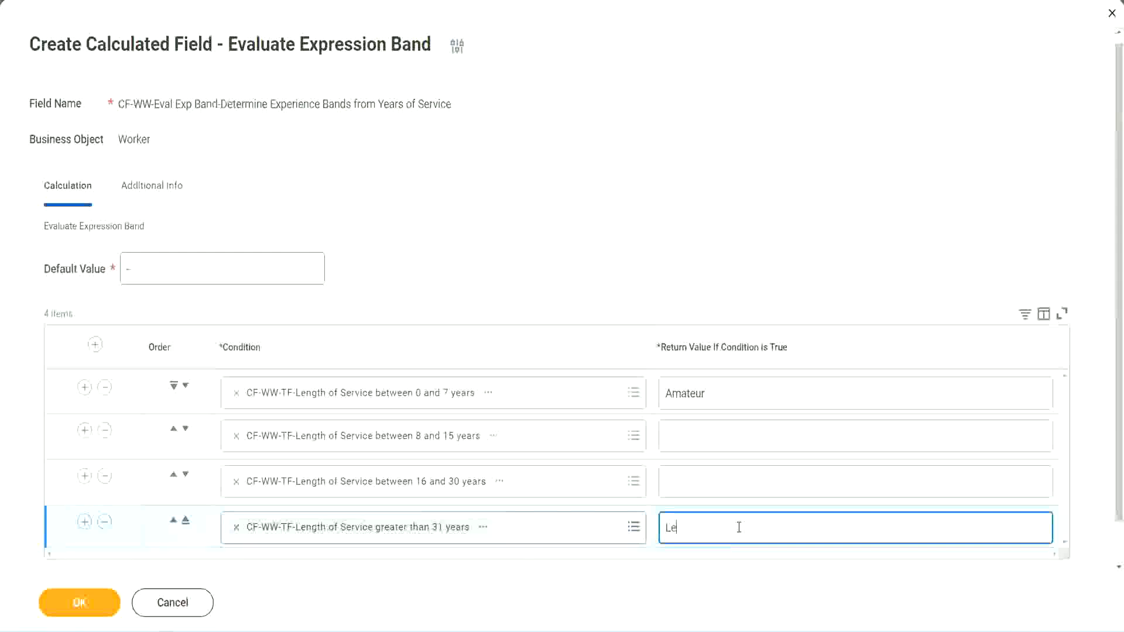
{"action": "type", "text": "gend"}
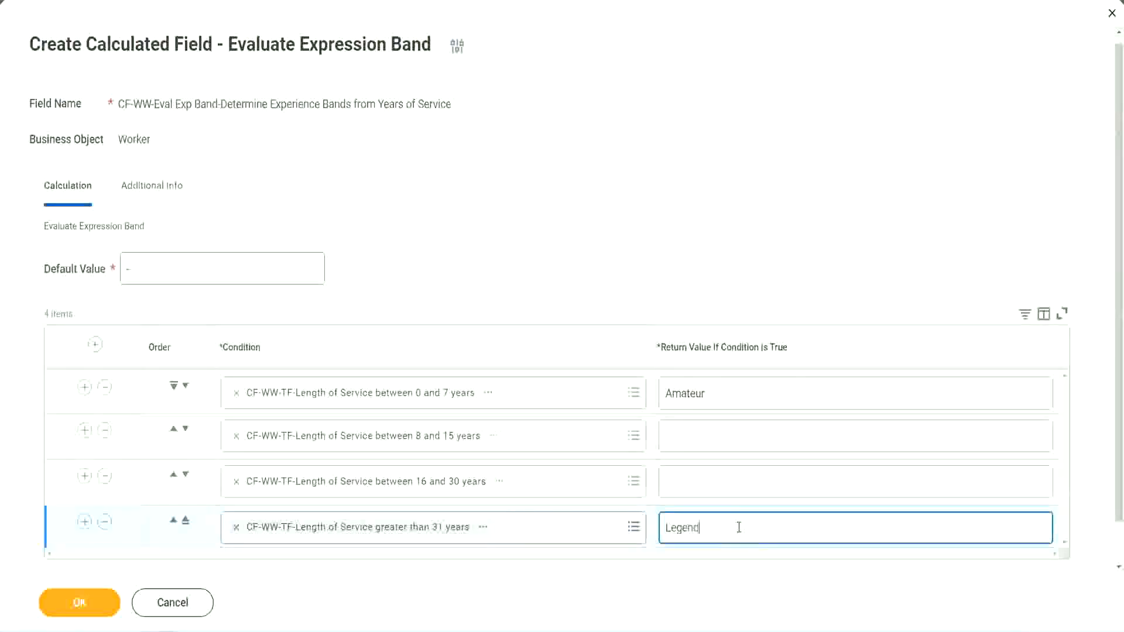
{"action": "left_click", "coordinate": [690, 480]}
{"action": "type", "text": "Senior"}
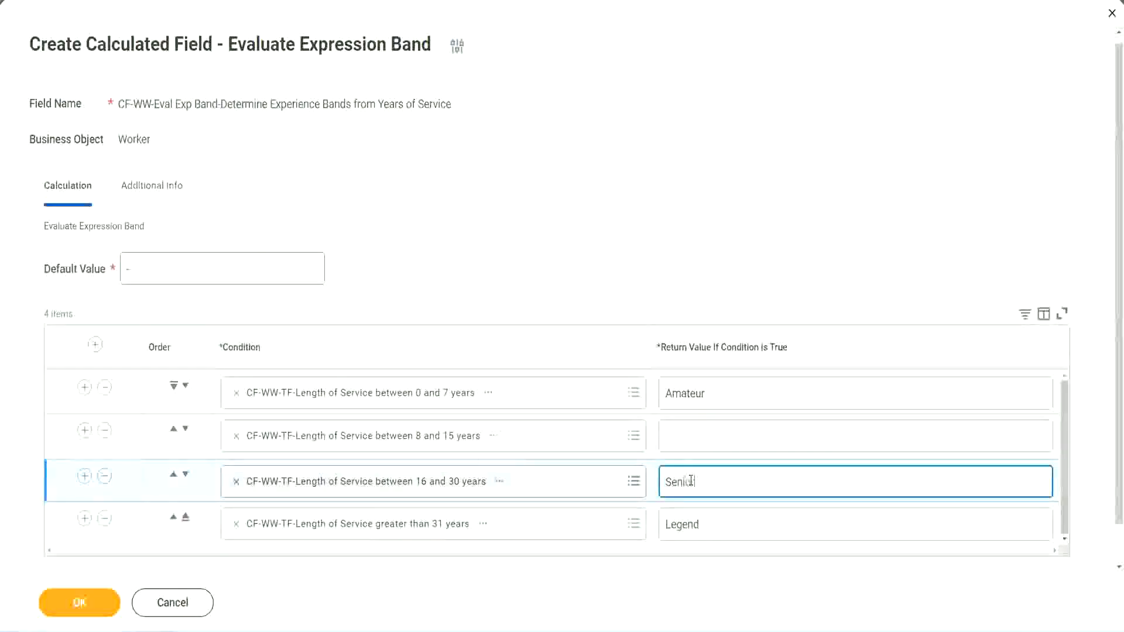
{"action": "left_click", "coordinate": [708, 437]}
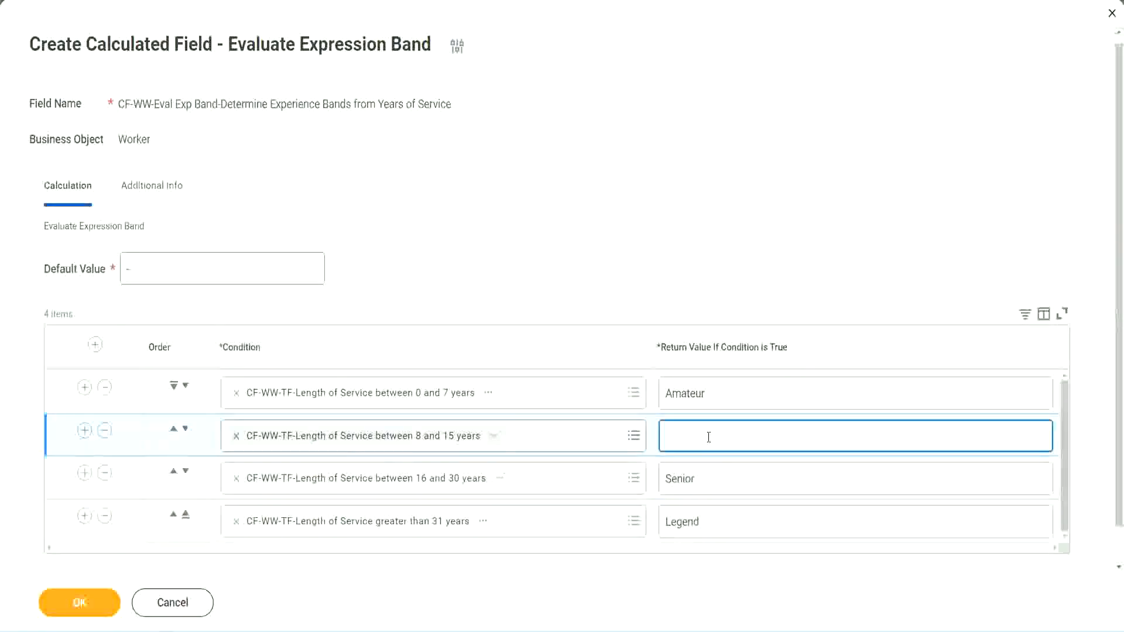
{"action": "type", "text": "Experienced"}
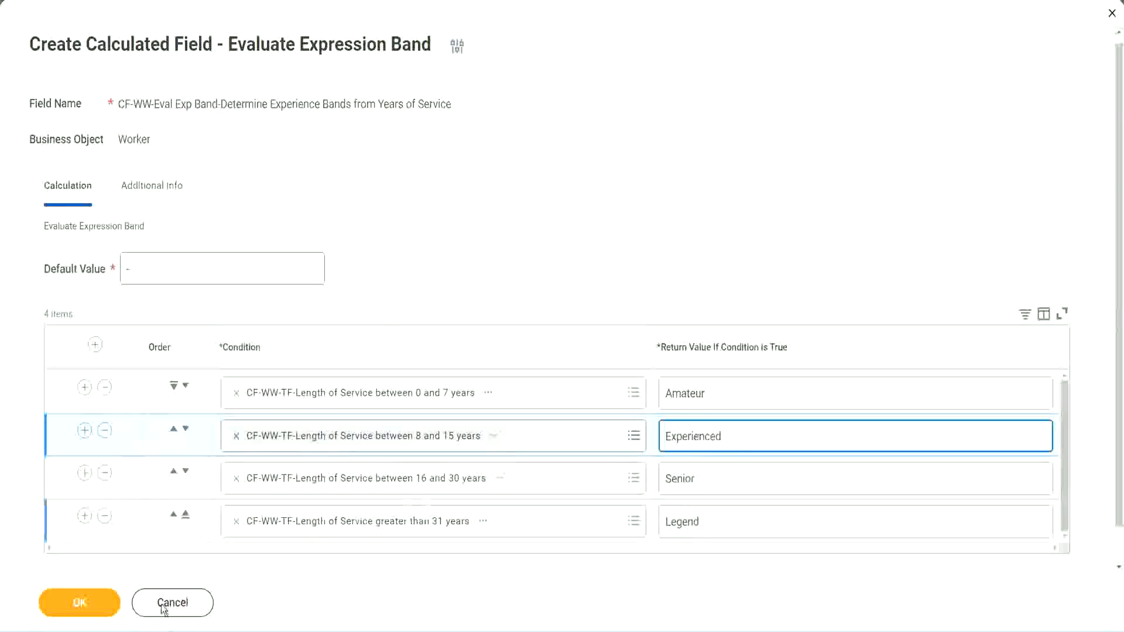
{"action": "left_click", "coordinate": [115, 592]}
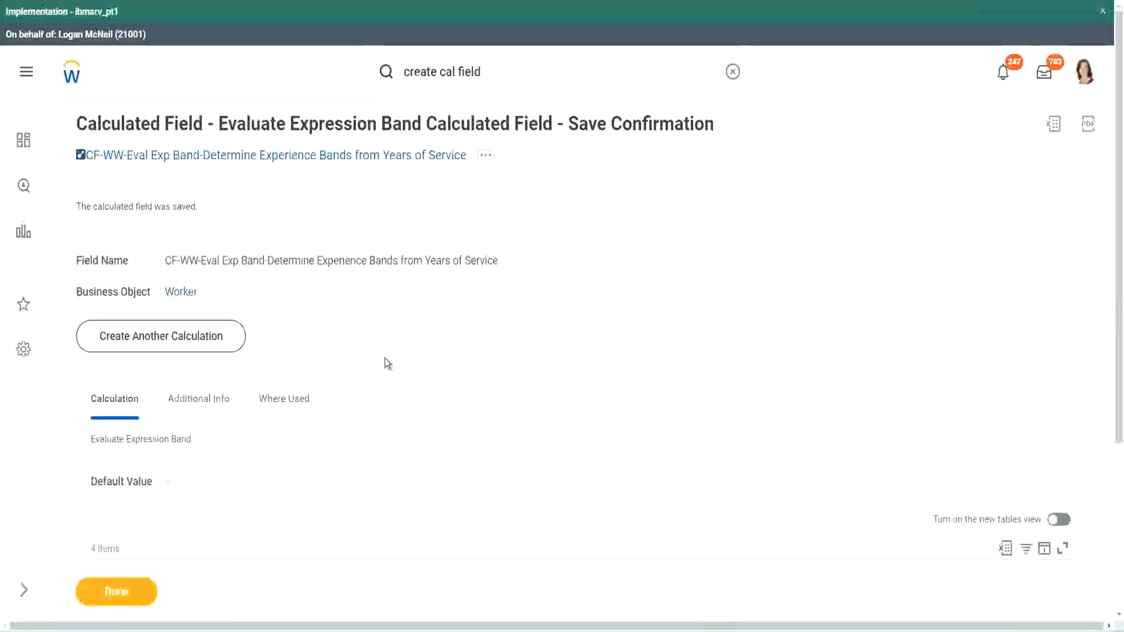
Review the return values of the saved experience band conditions and copy the calculated field's name.
{"action": "scroll", "coordinate": [385, 357], "scroll_direction": "down", "scroll_amount": 3}
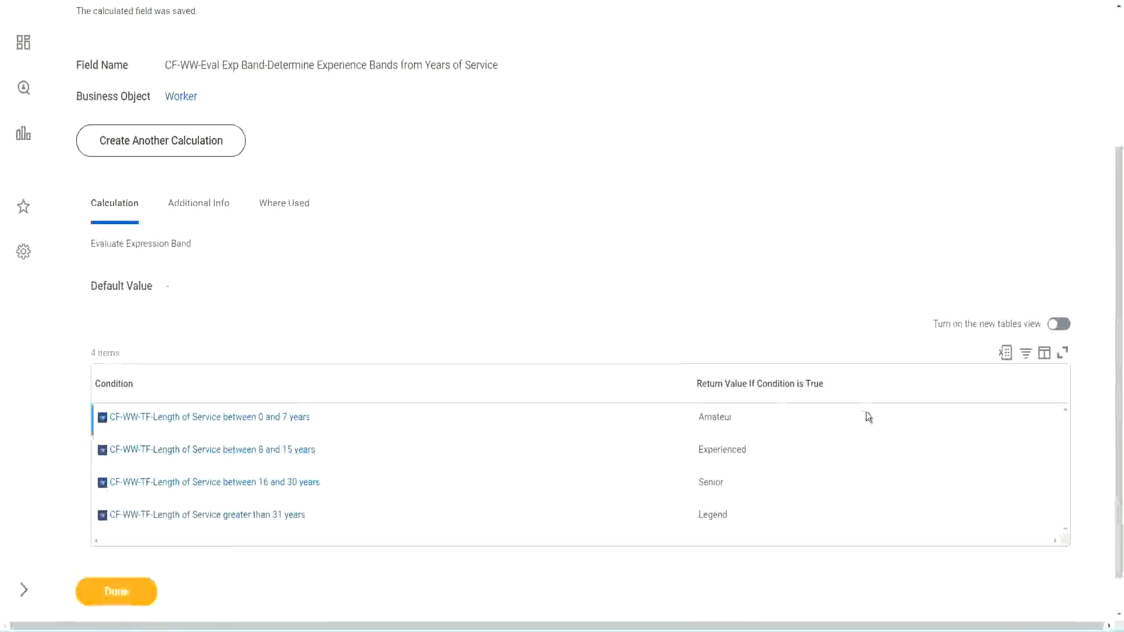
{"action": "double_click", "coordinate": [716, 416]}
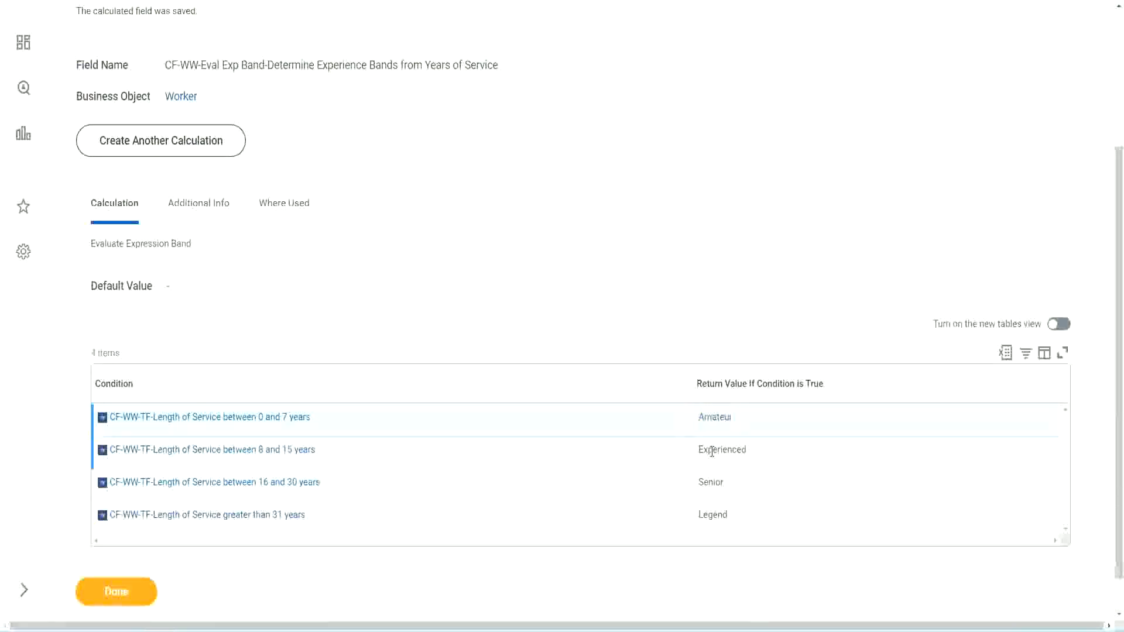
{"action": "double_click", "coordinate": [715, 450]}
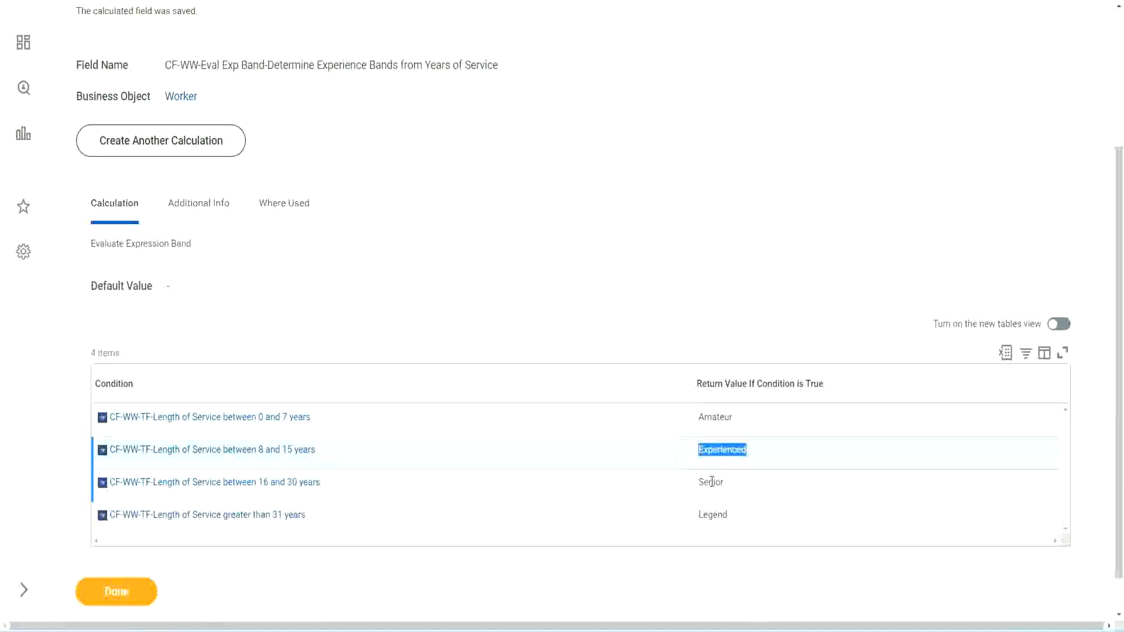
{"action": "double_click", "coordinate": [711, 481]}
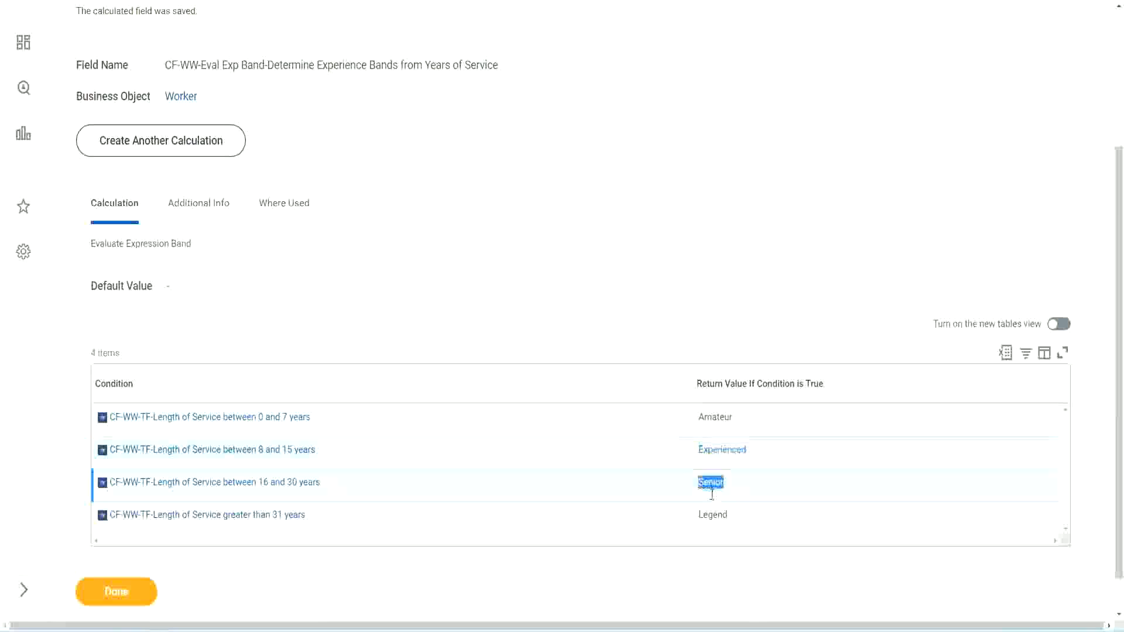
{"action": "left_click", "coordinate": [713, 506]}
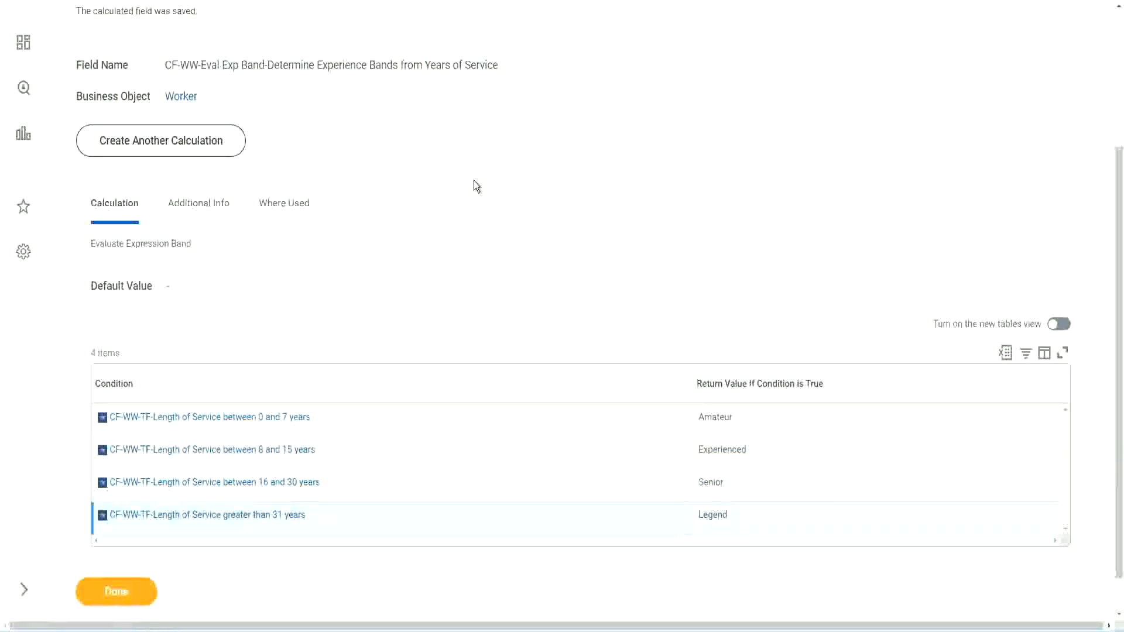
{"action": "scroll", "coordinate": [477, 186], "scroll_direction": "up", "scroll_amount": 3}
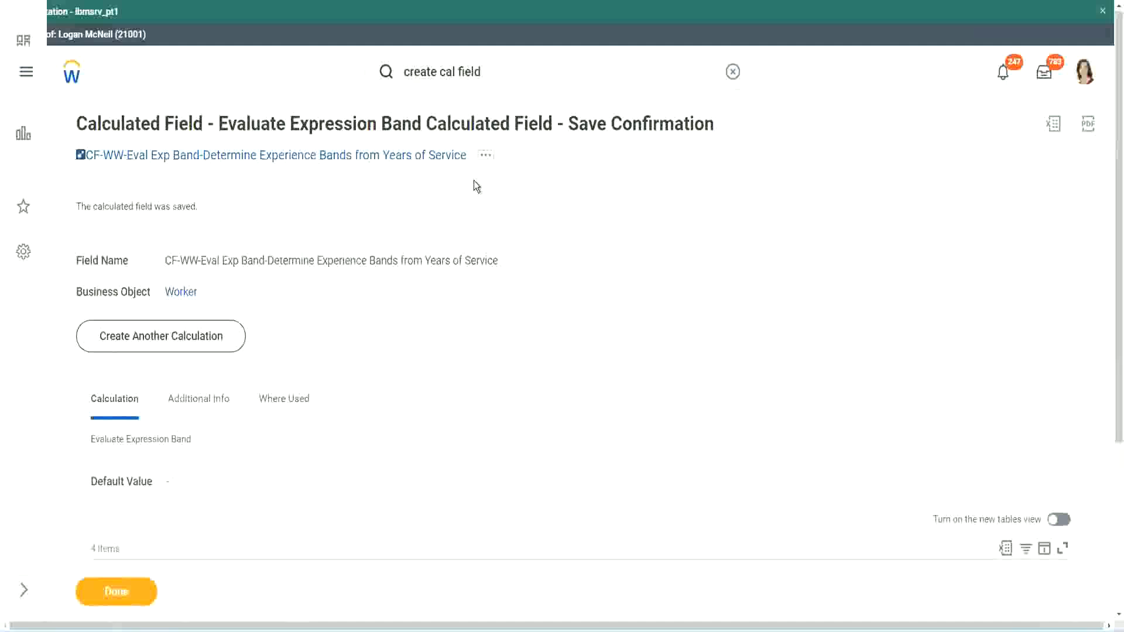
{"action": "right_click", "coordinate": [368, 161]}
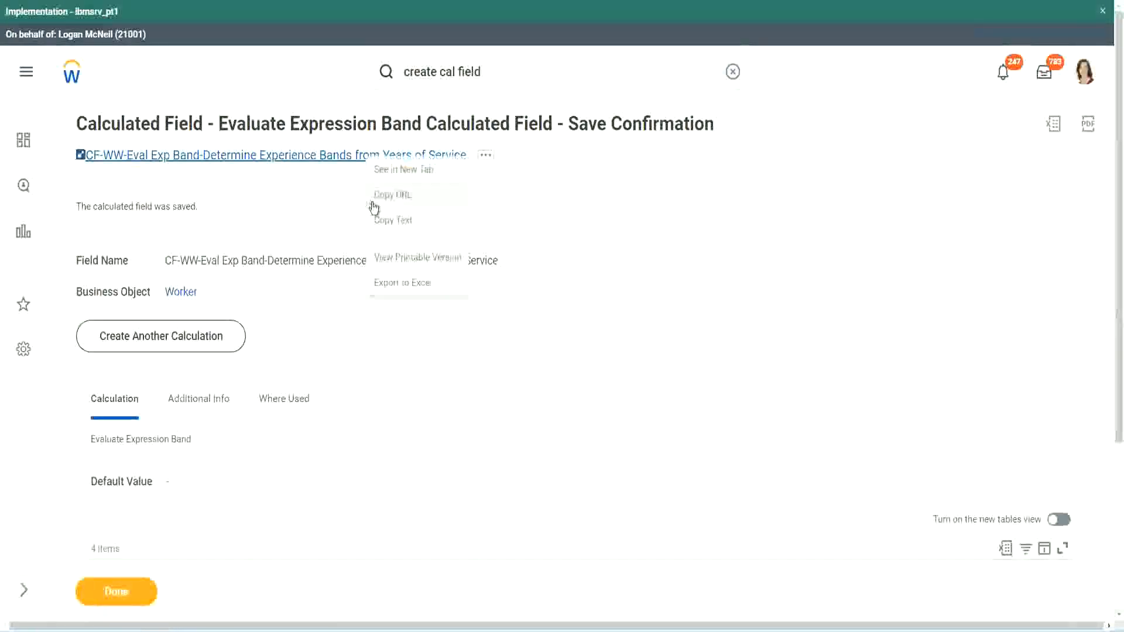
{"action": "left_click", "coordinate": [388, 220]}
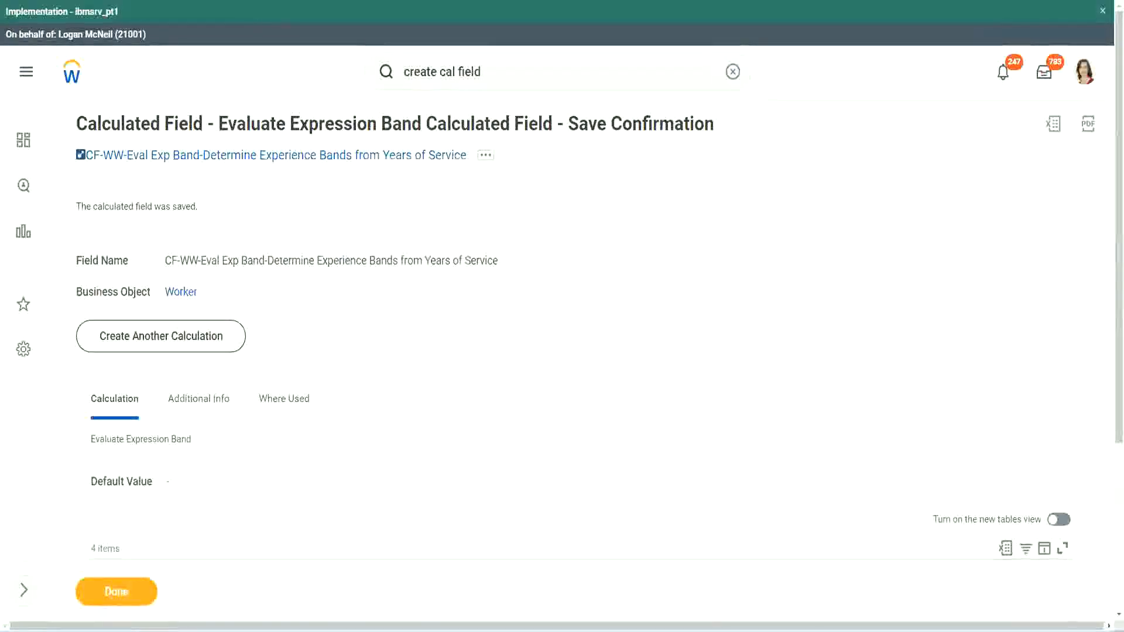
Examine the saved field's conditions and return values alongside the calculated field functions slide and the Notepad++ notes.
{"action": "scroll", "coordinate": [373, 453], "scroll_direction": "down", "scroll_amount": 2}
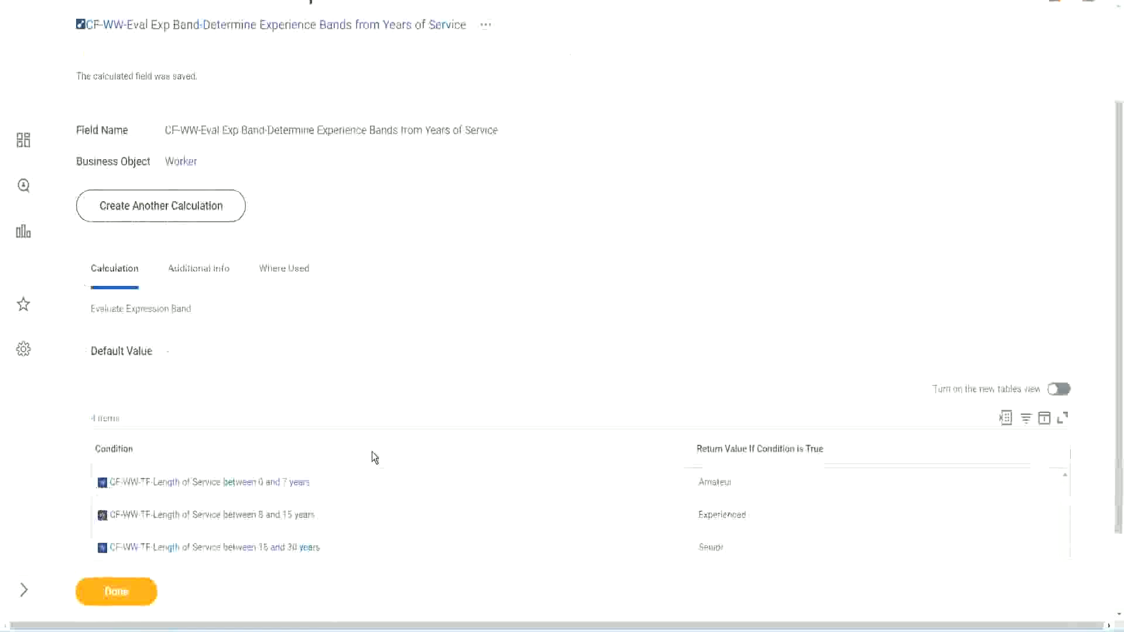
{"action": "scroll", "coordinate": [371, 456], "scroll_direction": "down", "scroll_amount": 1}
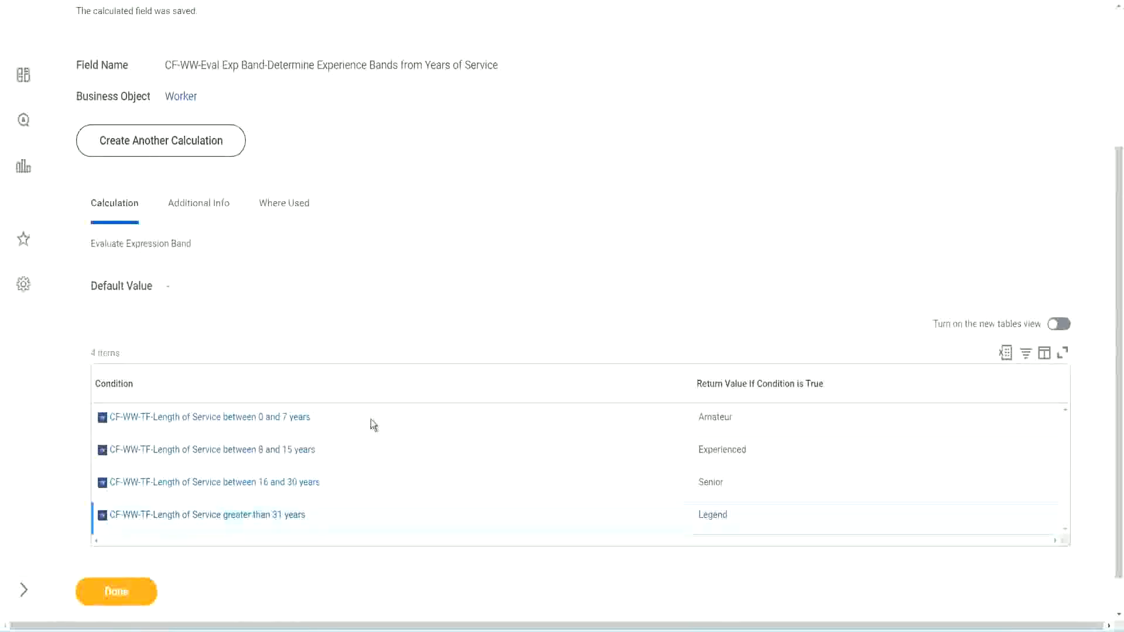
{"action": "scroll", "coordinate": [377, 419], "scroll_direction": "down", "scroll_amount": 1}
{"action": "scroll", "coordinate": [392, 263], "scroll_direction": "up", "scroll_amount": 2}
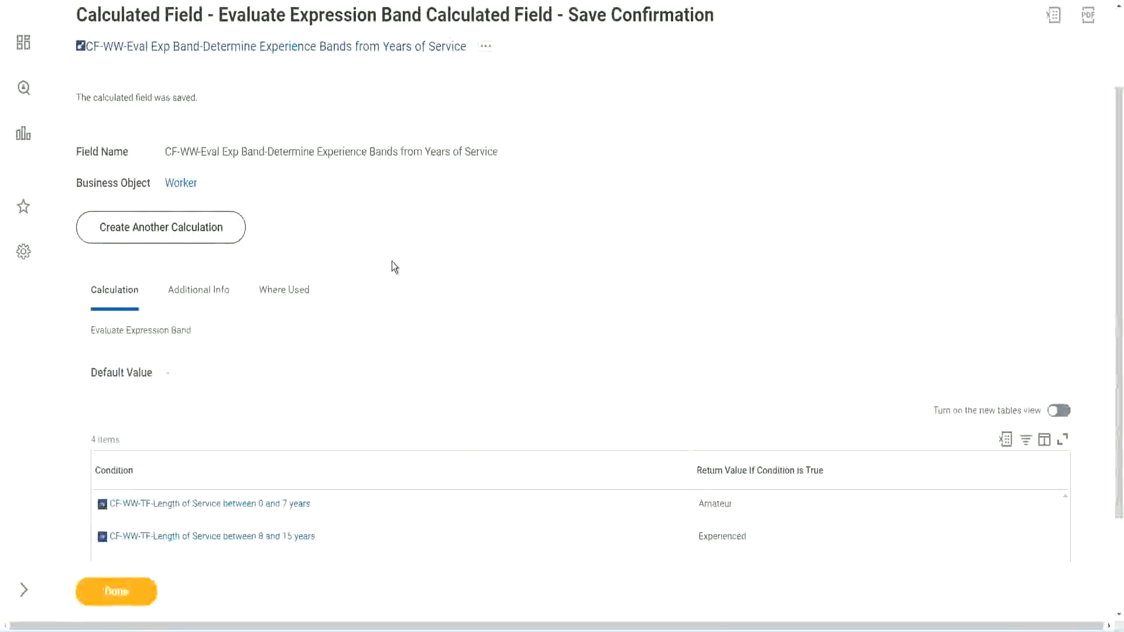
{"action": "scroll", "coordinate": [391, 261], "scroll_direction": "down", "scroll_amount": 2}
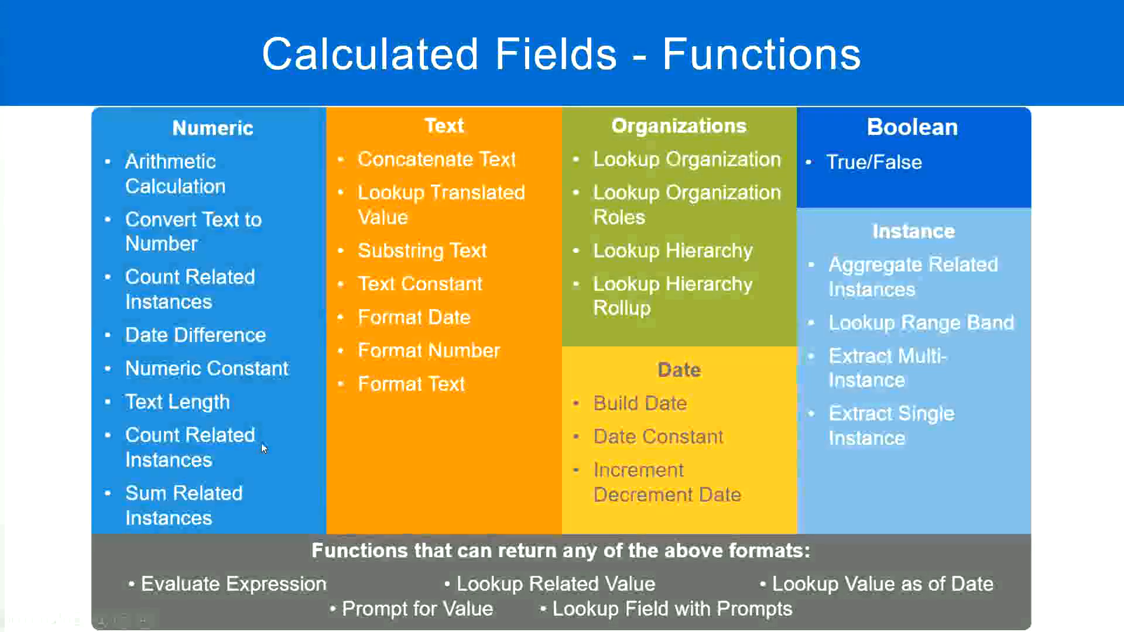
{"action": "key", "text": "alt+Tab"}
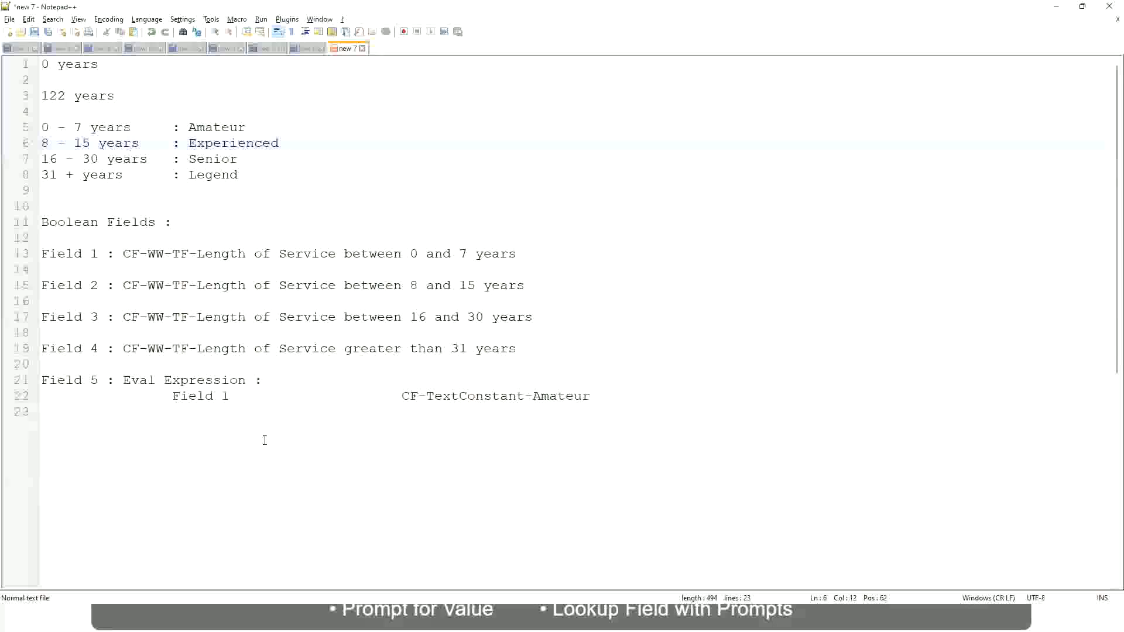
{"action": "key", "text": "alt+Tab"}
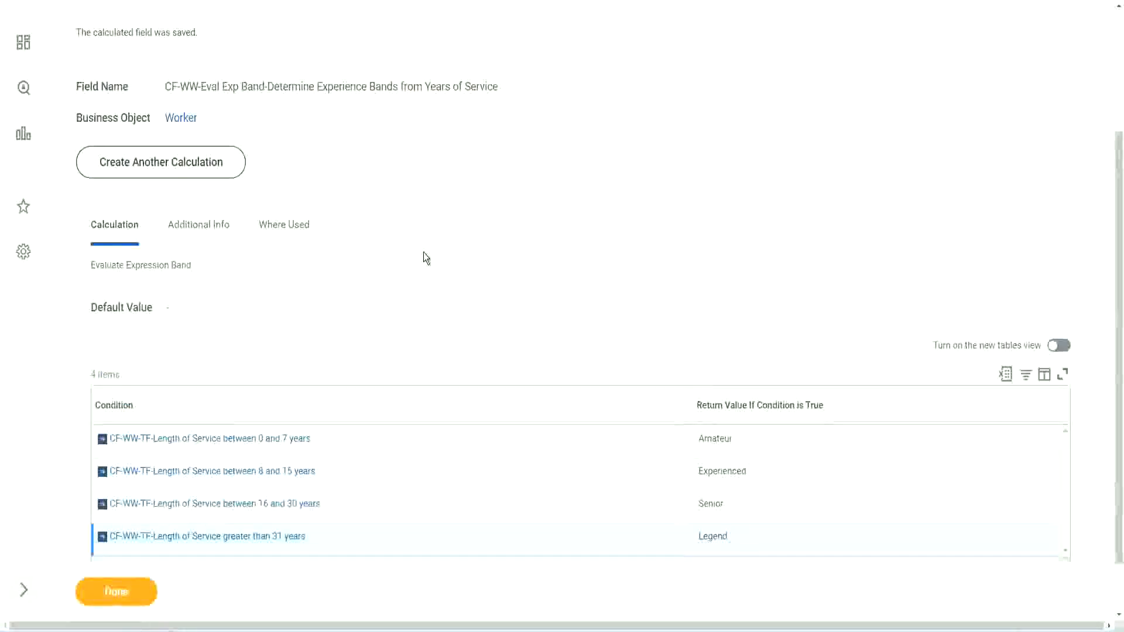
{"action": "scroll", "coordinate": [423, 251], "scroll_direction": "up", "scroll_amount": 3}
{"action": "scroll", "coordinate": [424, 251], "scroll_direction": "down", "scroll_amount": 4}
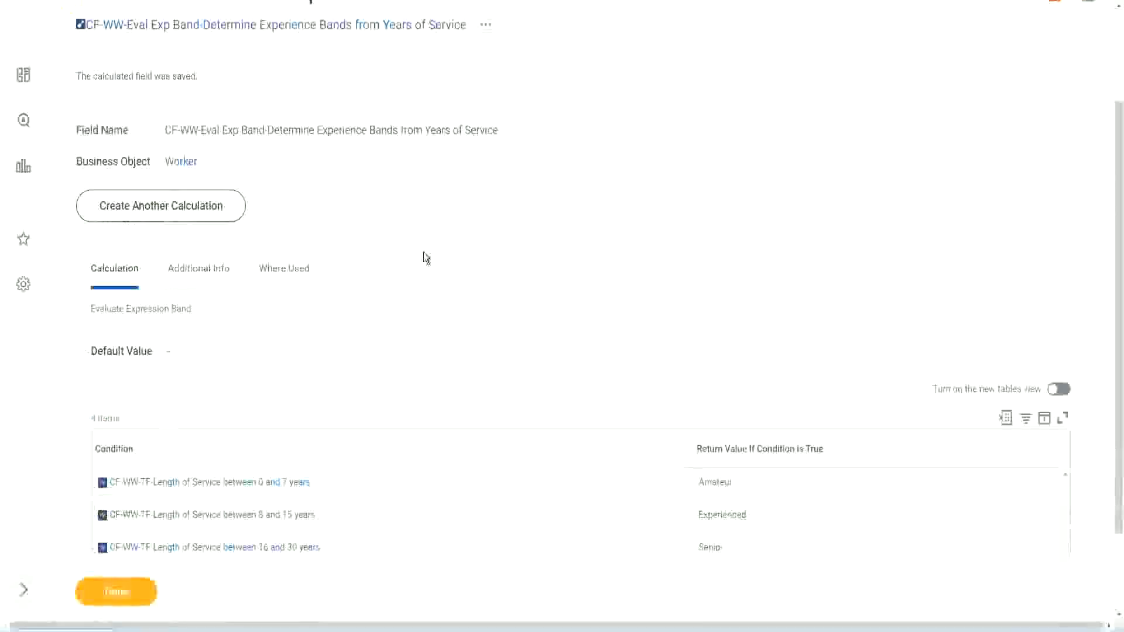
Close the save confirmation and open the WW Employee Details custom report for editing.
{"action": "left_click", "coordinate": [130, 590]}
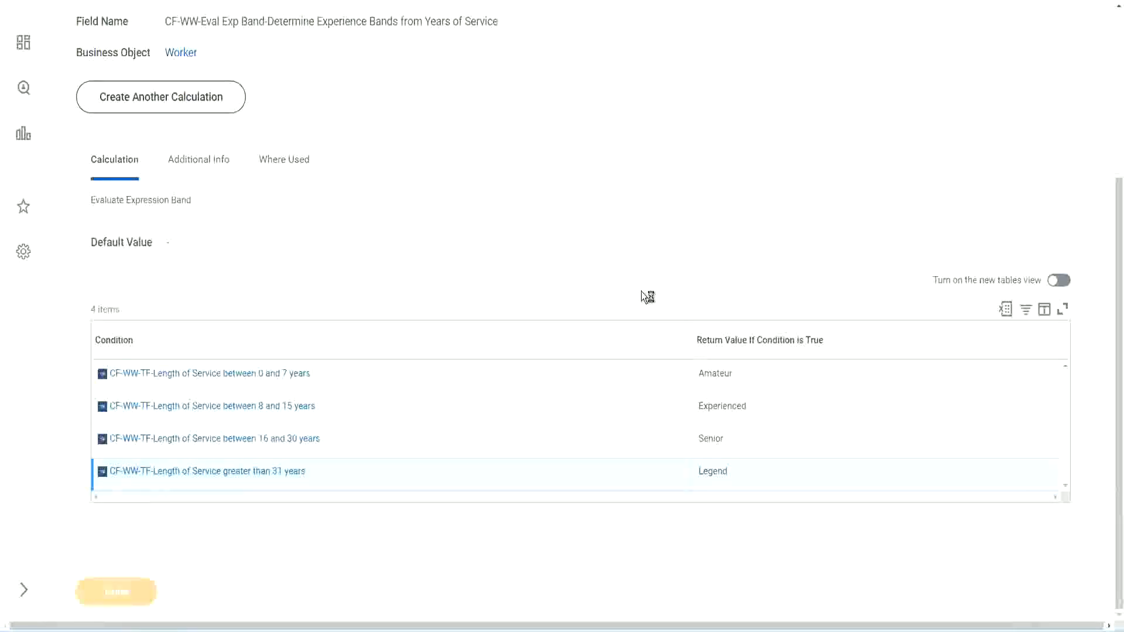
{"action": "scroll", "coordinate": [503, 261], "scroll_direction": "down", "scroll_amount": 3}
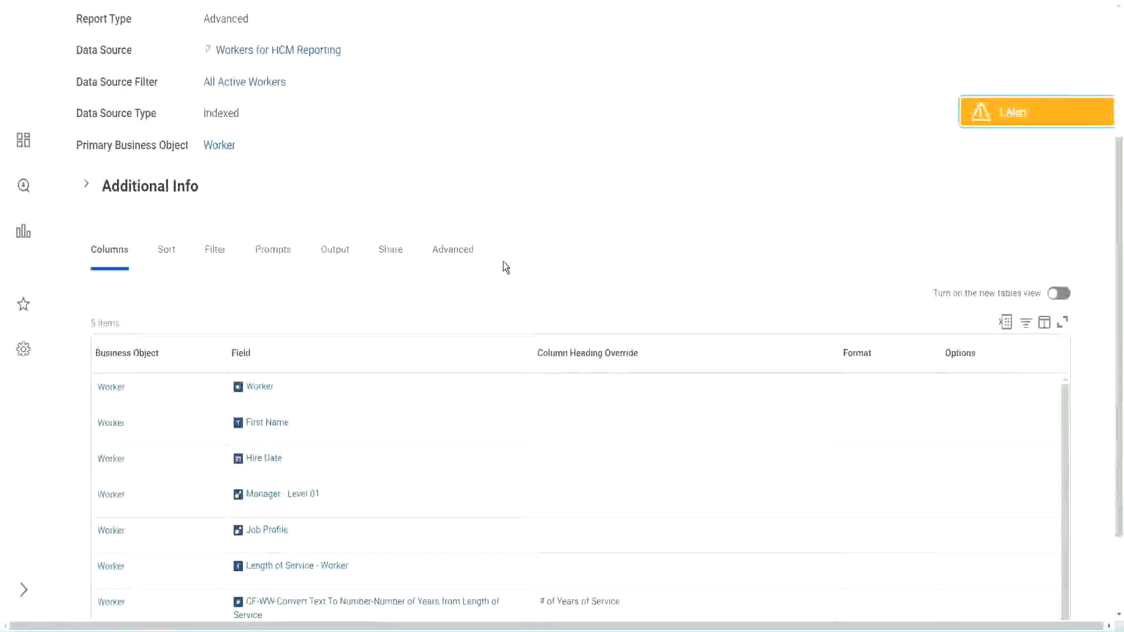
{"action": "scroll", "coordinate": [503, 261], "scroll_direction": "up", "scroll_amount": 3}
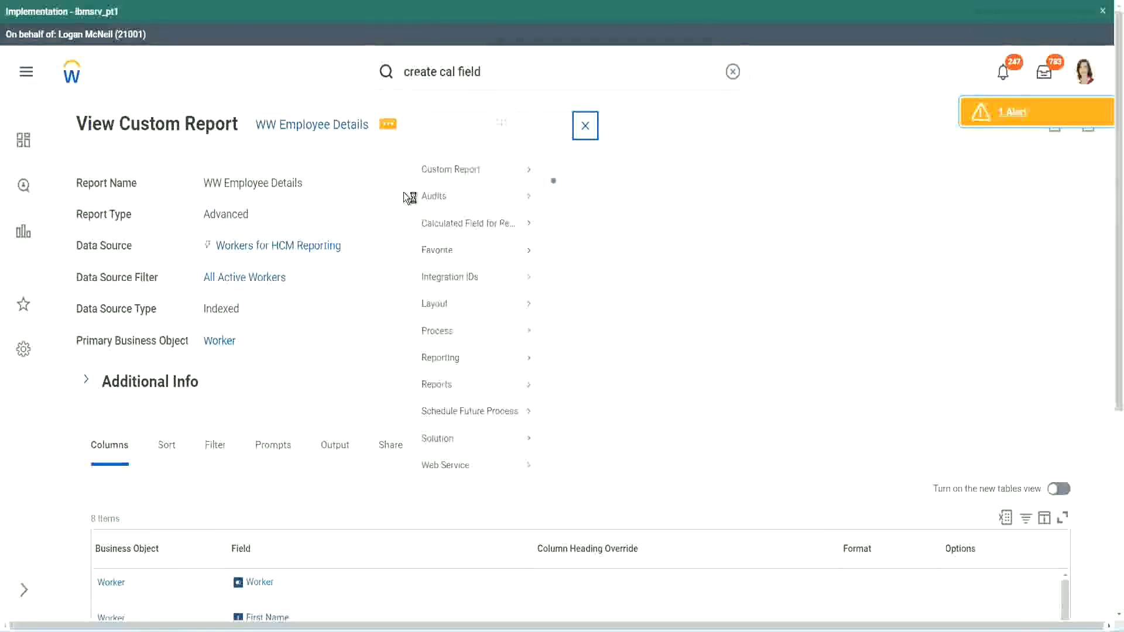
{"action": "mouse_move", "coordinate": [477, 193]}
{"action": "left_click", "coordinate": [571, 190]}
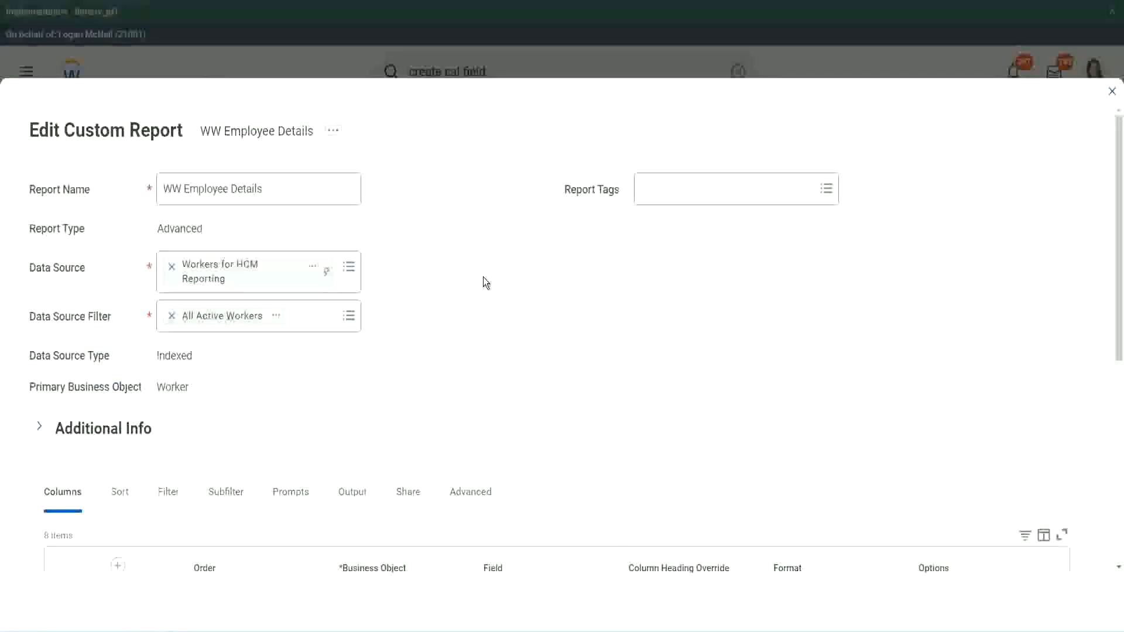
Add an empty Worker column row below the Experience Bands row in the report's columns.
{"action": "scroll", "coordinate": [483, 277], "scroll_direction": "down", "scroll_amount": 9}
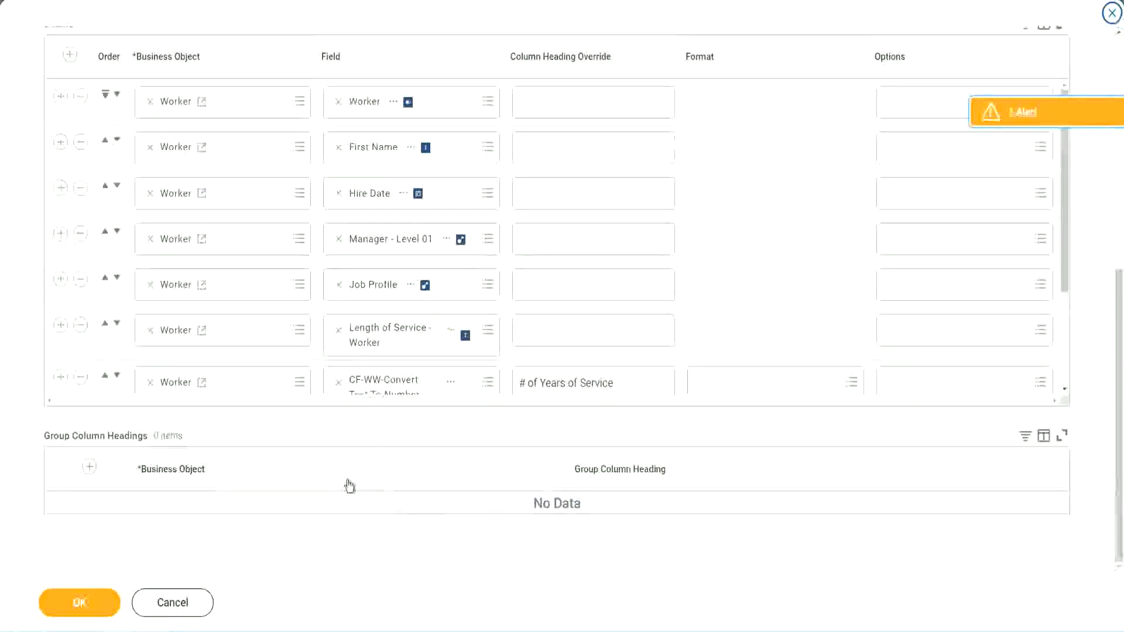
{"action": "scroll", "coordinate": [199, 321], "scroll_direction": "down", "scroll_amount": 3}
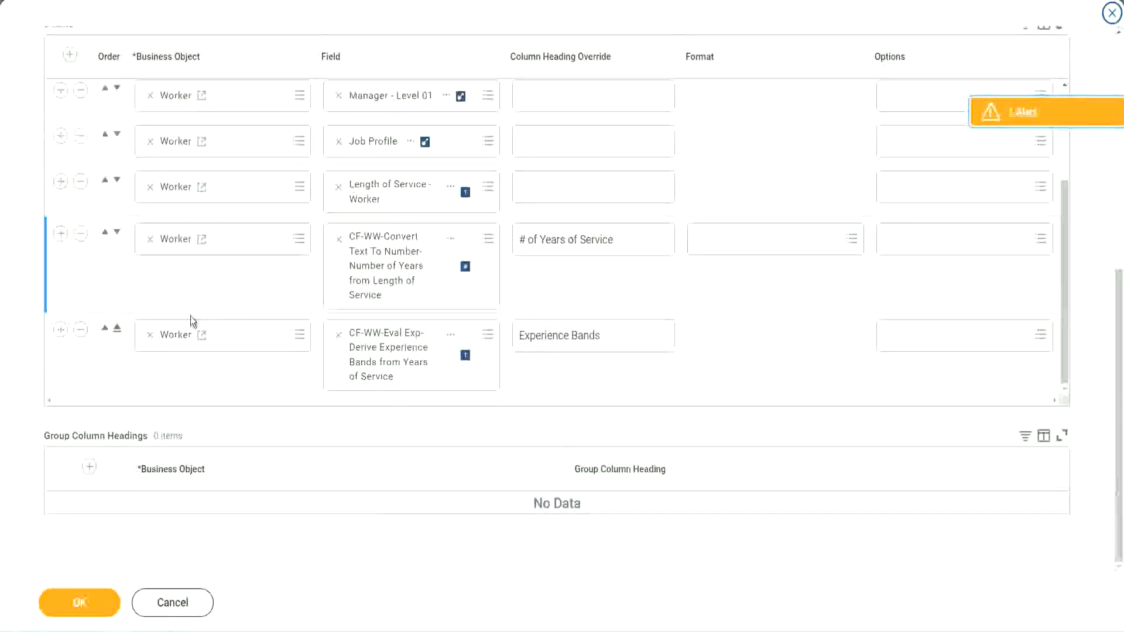
{"action": "left_click", "coordinate": [61, 331]}
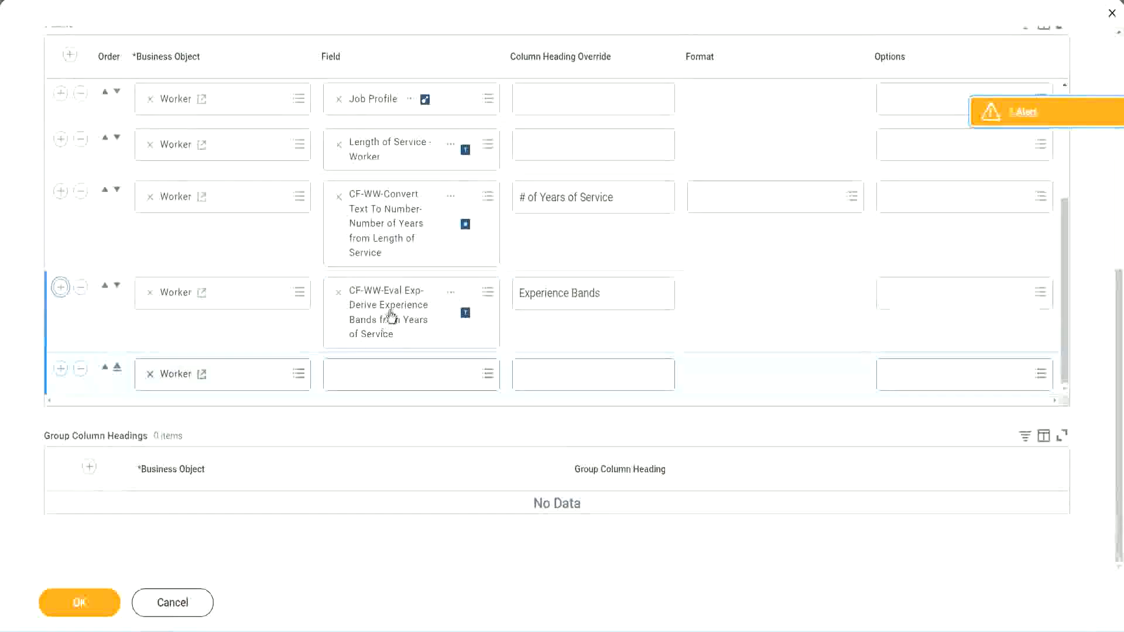
Copy the name of the Experience Bands column's field into the new row's field search.
{"action": "right_click", "coordinate": [392, 316]}
{"action": "left_click", "coordinate": [422, 375]}
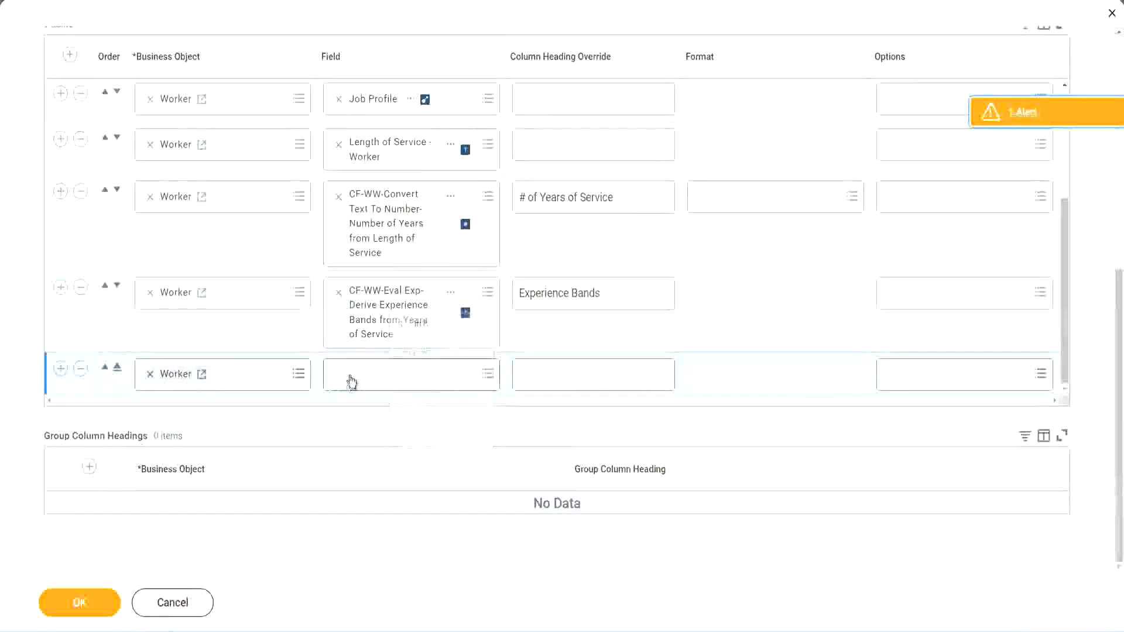
{"action": "left_click", "coordinate": [419, 381]}
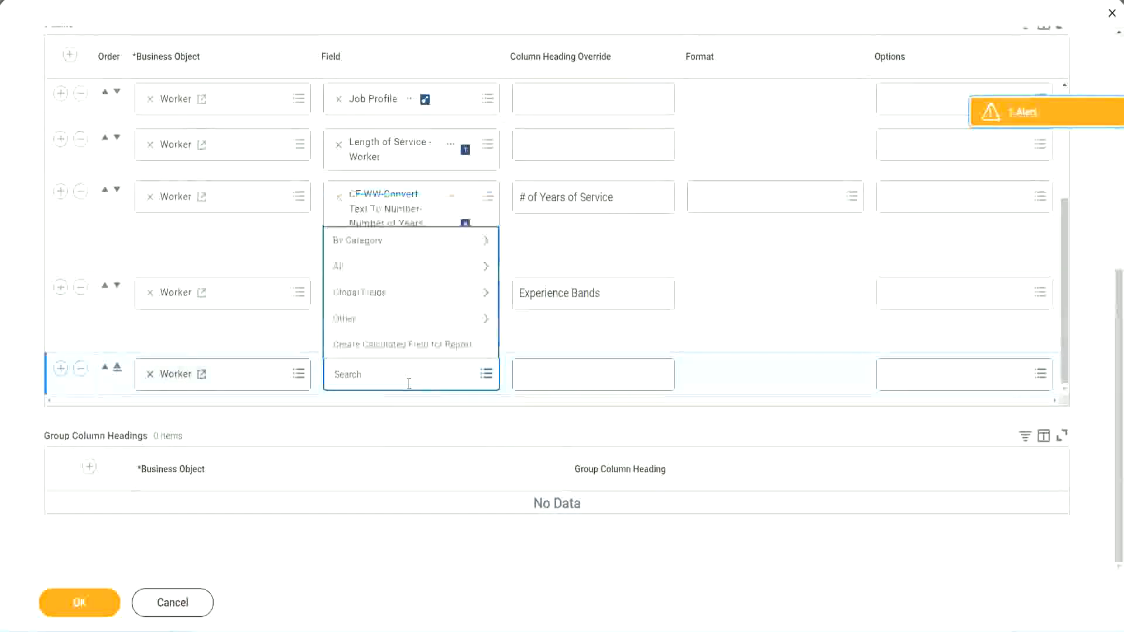
{"action": "key", "text": "ctrl+v"}
{"action": "left_click_drag", "start_coordinate": [411, 371], "coordinate": [291, 371]}
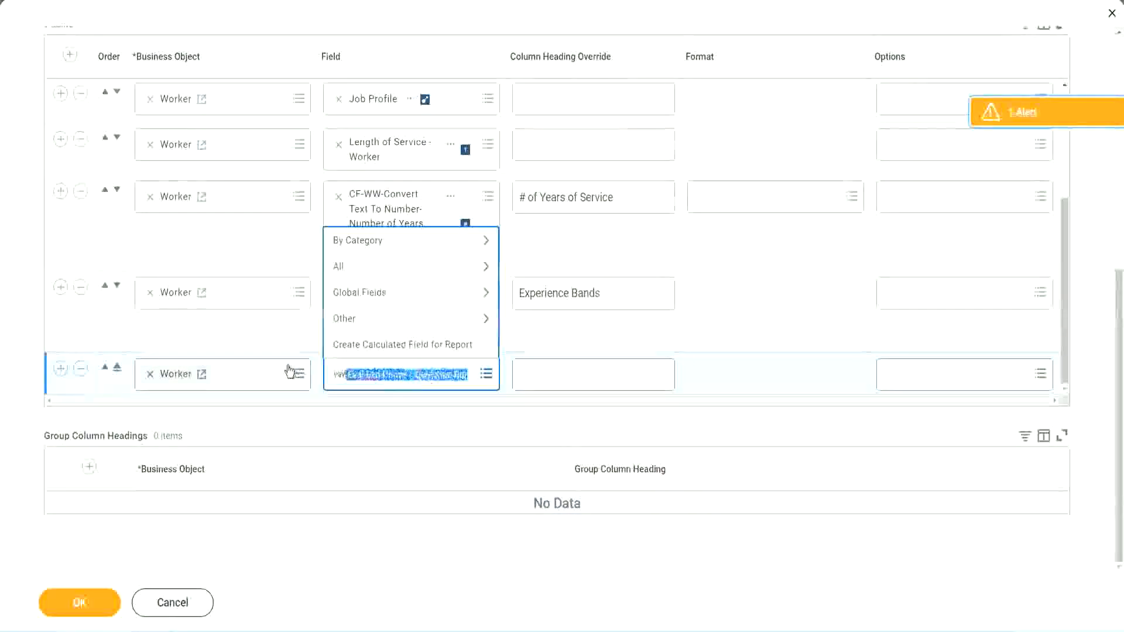
{"action": "left_click", "coordinate": [398, 375]}
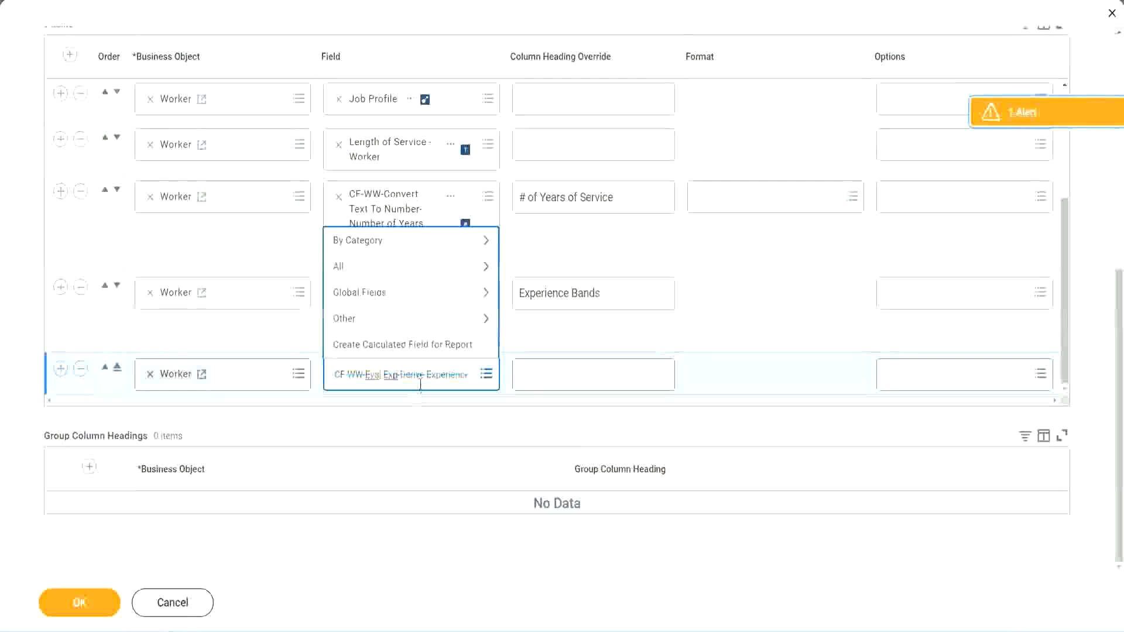
Shorten the new row's field search to CF-WW-Eval Exp Band and select CF-WW-Eval Exp Band-Determine Experience Bands from Years of Service.
{"action": "type", "text": "Bands"}
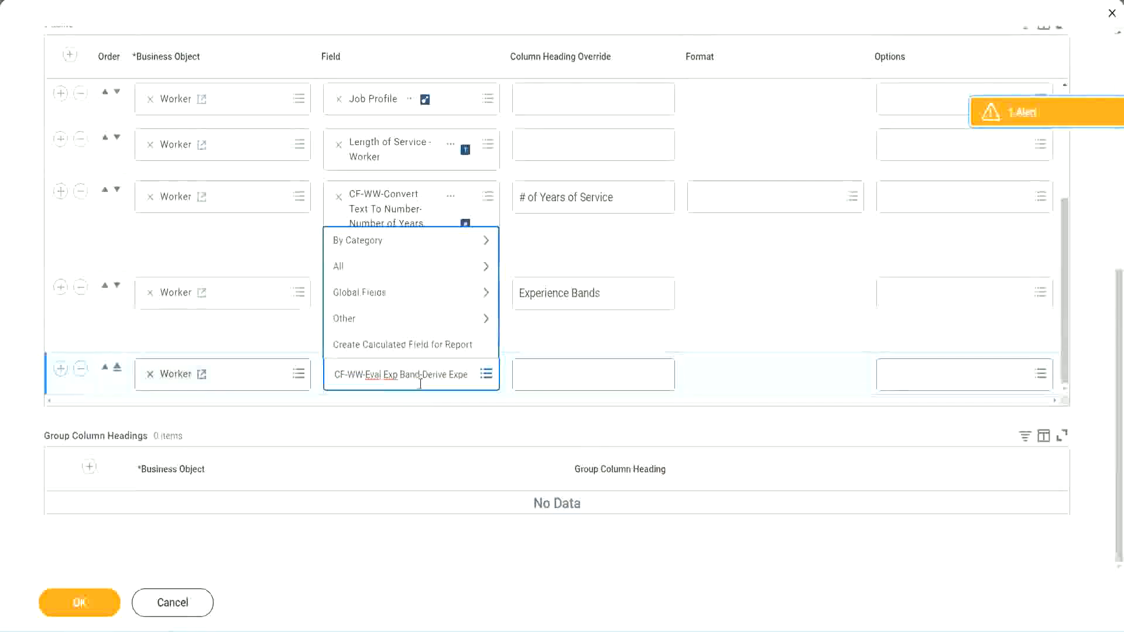
{"action": "key", "text": "BackSpace"}
{"action": "key", "text": "Delete"}
{"action": "key", "text": "Delete"}
{"action": "key", "text": "Delete"}
{"action": "key", "text": "Delete"}
{"action": "key", "text": "Delete"}
{"action": "key", "text": "Delete"}
{"action": "key", "text": "Delete"}
{"action": "key", "text": "Delete"}
{"action": "key", "text": "Delete"}
{"action": "key", "text": "Delete"}
{"action": "key", "text": "Delete"}
{"action": "key", "text": "Delete"}
{"action": "key", "text": "Delete"}
{"action": "key", "text": "Delete"}
{"action": "key", "text": "Delete"}
{"action": "key", "text": "Delete"}
{"action": "key", "text": "Delete"}
{"action": "key", "text": "Delete"}
{"action": "key", "text": "Delete"}
{"action": "key", "text": "Delete"}
{"action": "key", "text": "Delete"}
{"action": "key", "text": "Delete"}
{"action": "key", "text": "Delete"}
{"action": "key", "text": "Delete"}
{"action": "key", "text": "Delete"}
{"action": "key", "text": "Delete"}
{"action": "key", "text": "Delete"}
{"action": "key", "text": "Delete"}
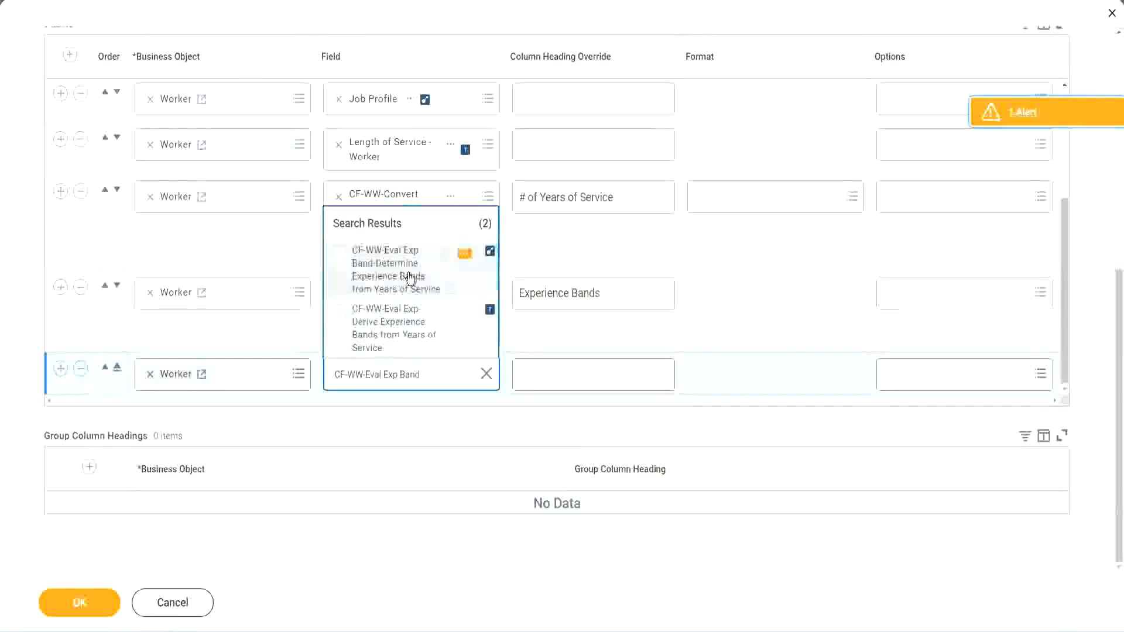
{"action": "left_click", "coordinate": [410, 277]}
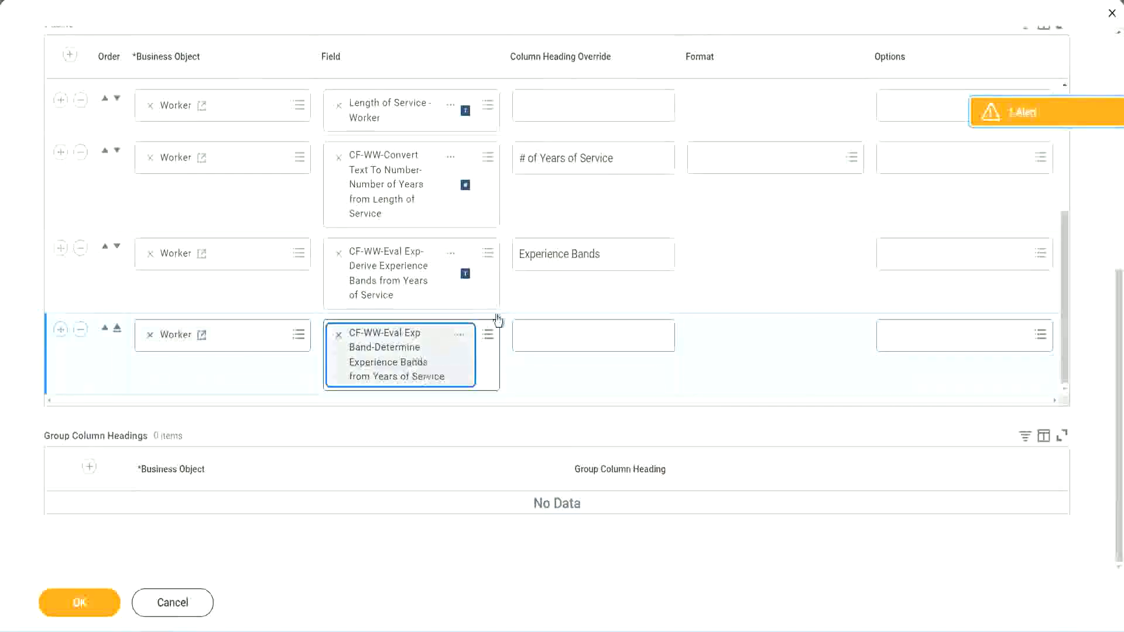
Set the new row's column heading override to "Experience Bands (Eval Exp Bands)", reusing the heading text of the row above.
{"action": "triple_click", "coordinate": [618, 255]}
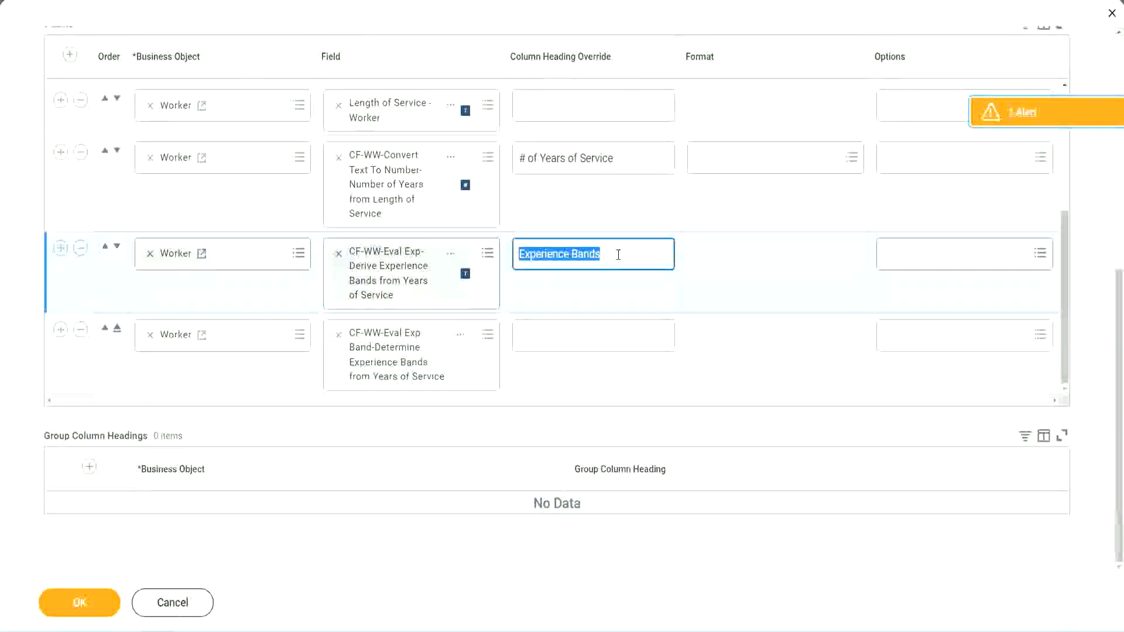
{"action": "left_click", "coordinate": [545, 334]}
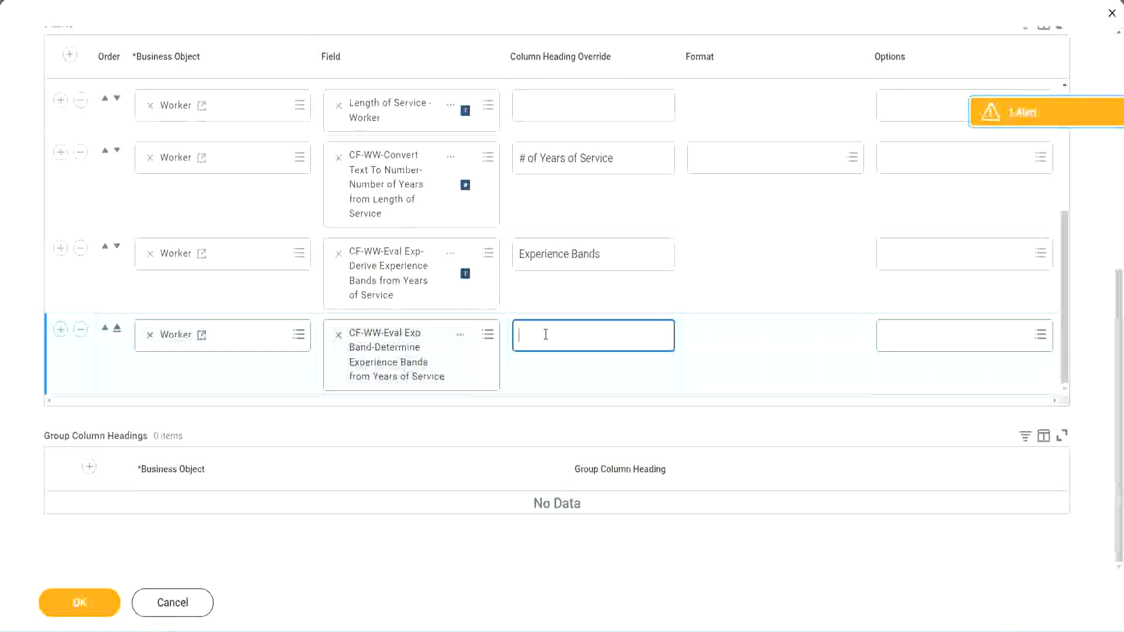
{"action": "key", "text": "ctrl+v"}
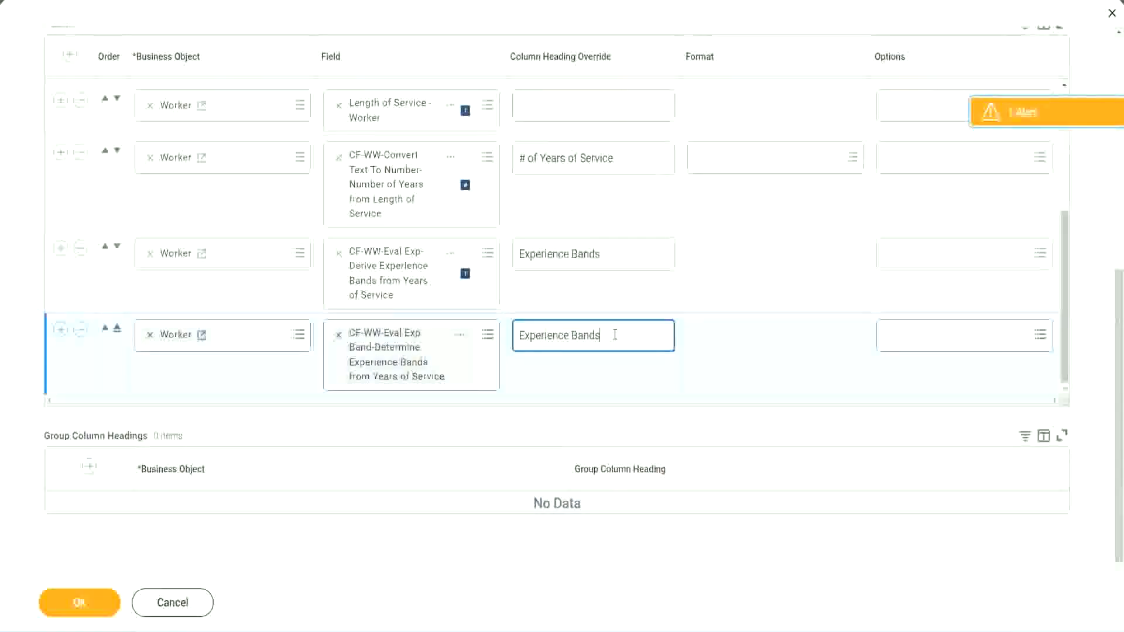
{"action": "type", "text": "("}
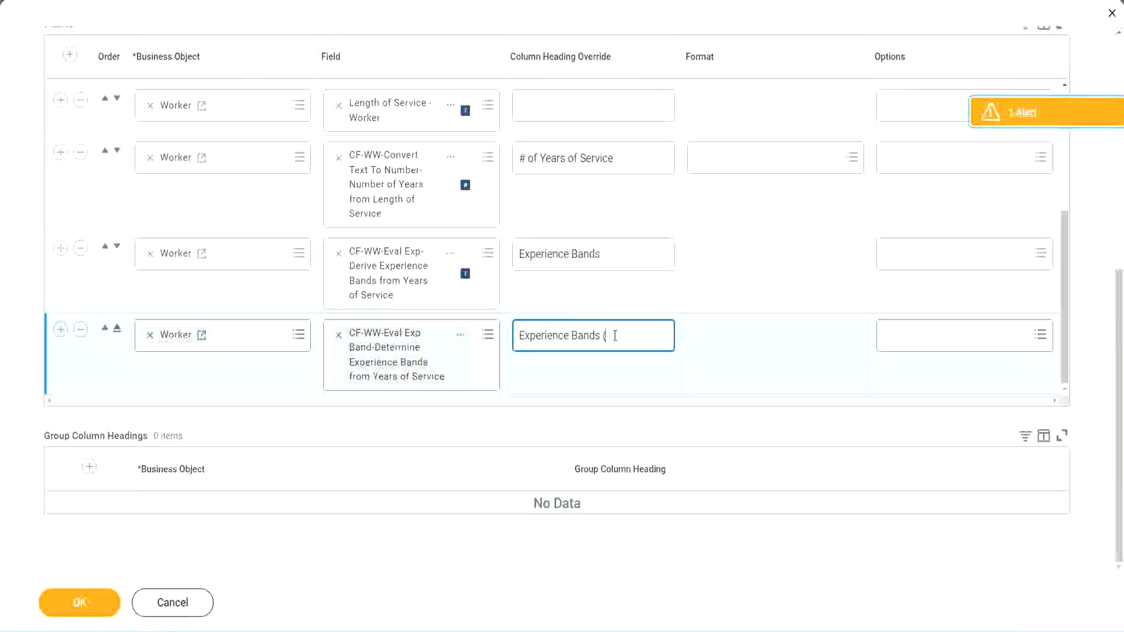
{"action": "type", "text": "Eval Exp Bands)"}
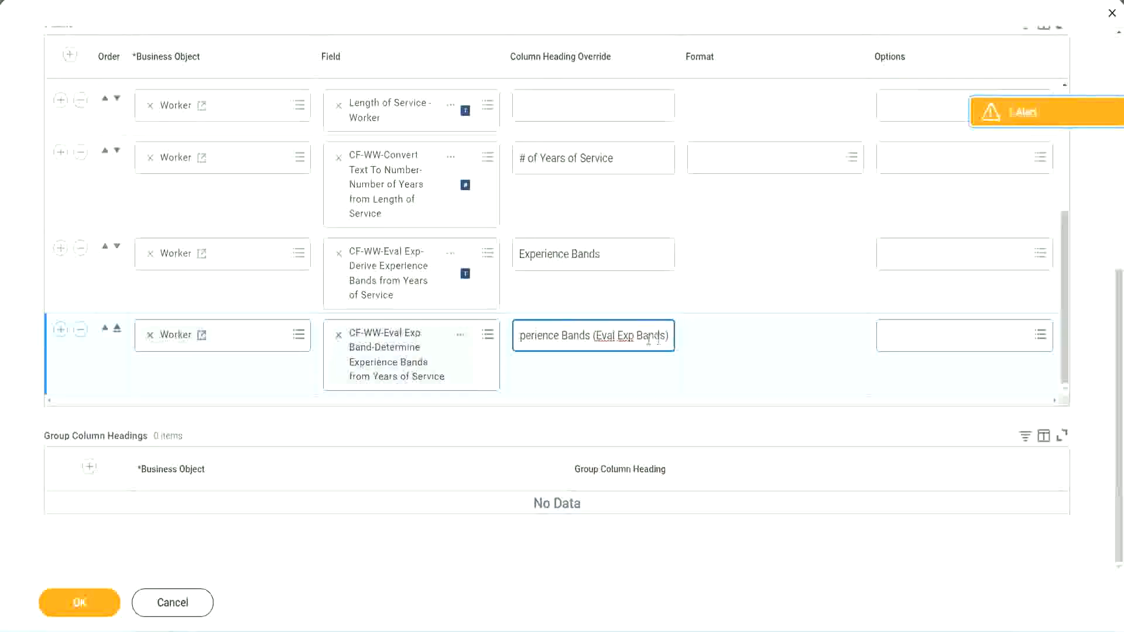
{"action": "double_click", "coordinate": [626, 336]}
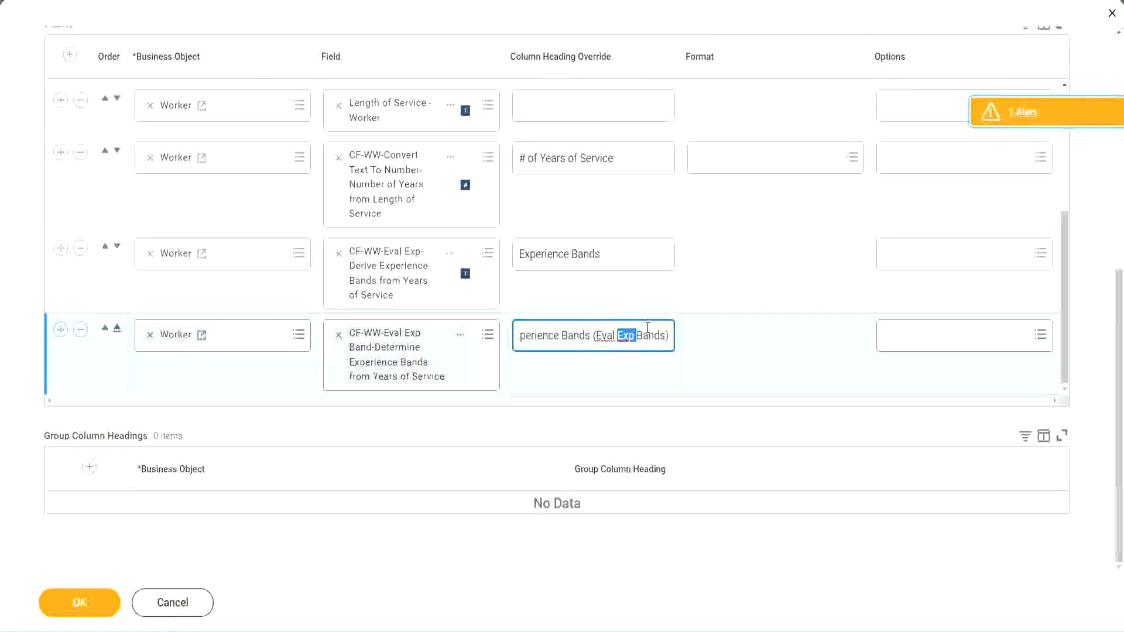
{"action": "left_click", "coordinate": [647, 333]}
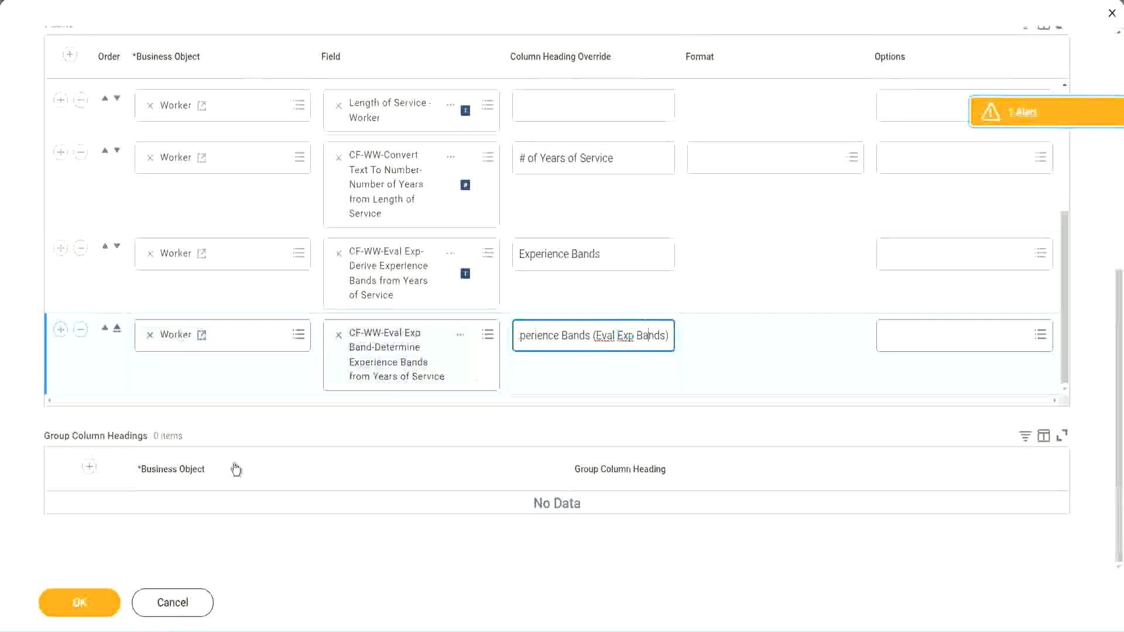
Save the changes to the WW Employee Details report and run it.
{"action": "left_click", "coordinate": [86, 606]}
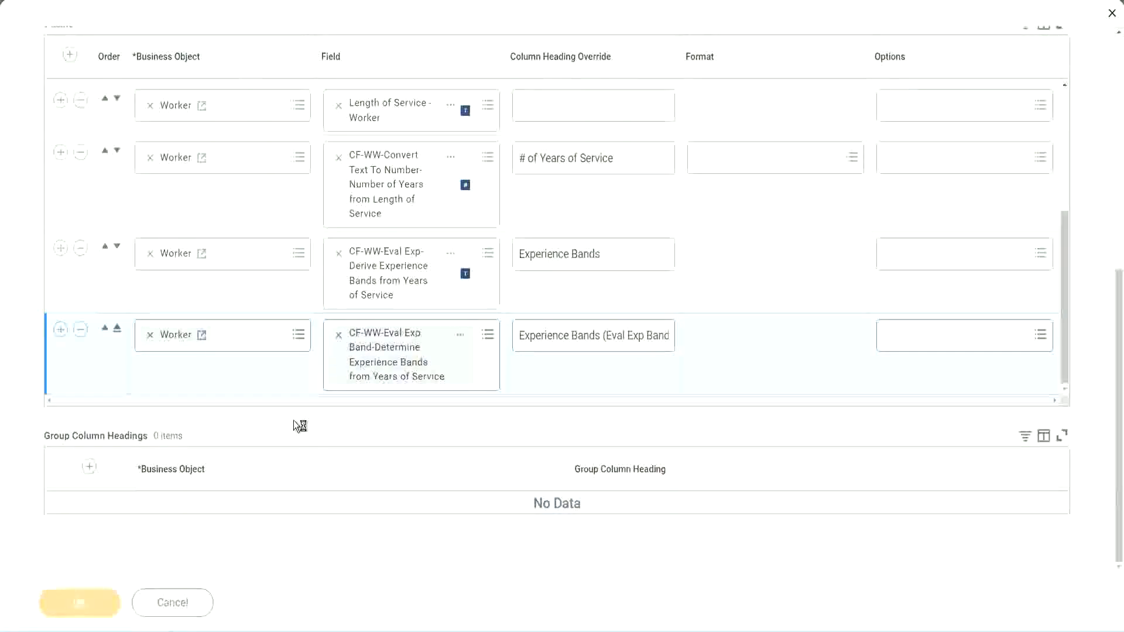
{"action": "left_click", "coordinate": [132, 594]}
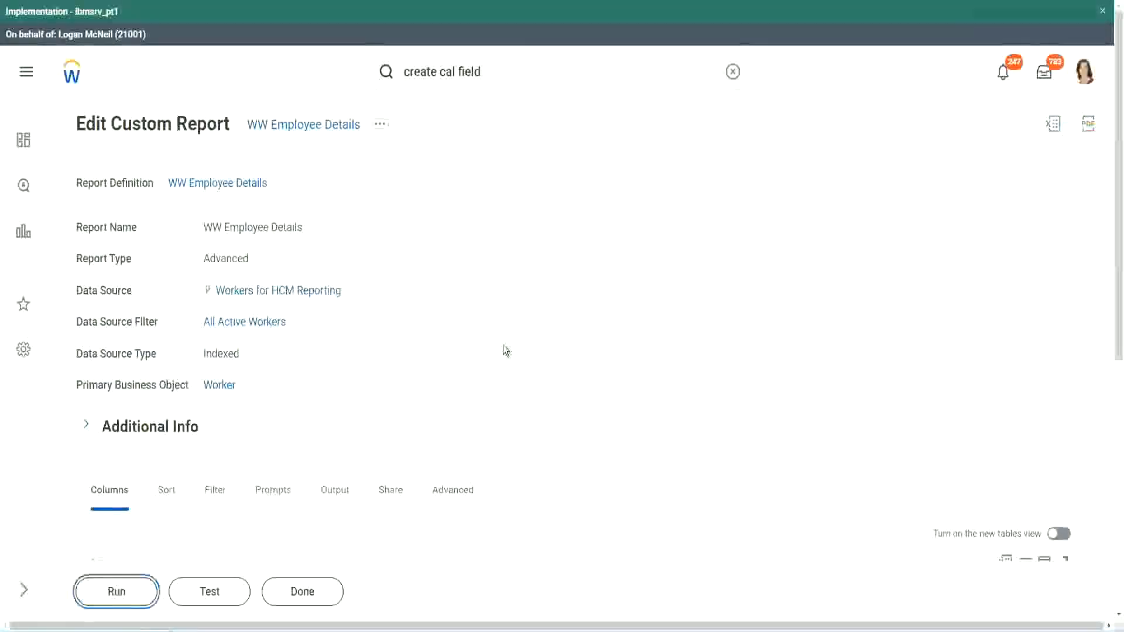